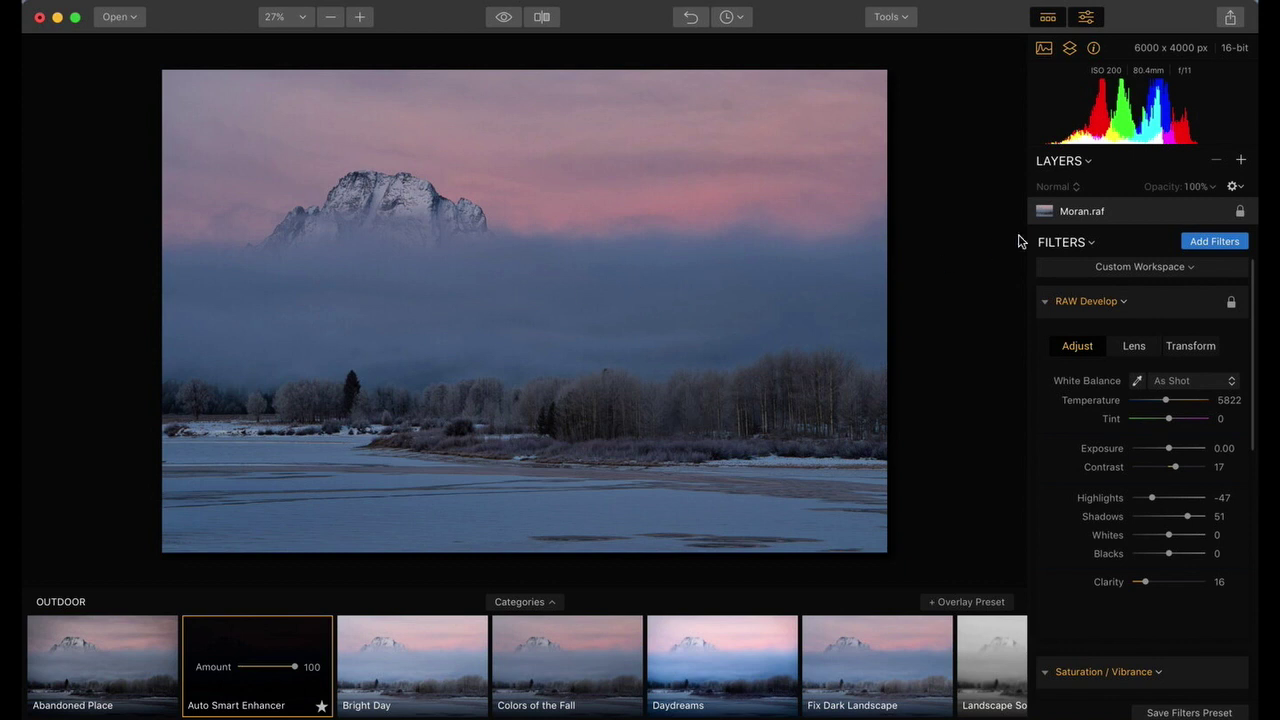
- Add a new adjustment layer, Layer 1, above the photo and choose a Brush mask for it
{"action": "left_click", "coordinate": [1241, 161]}
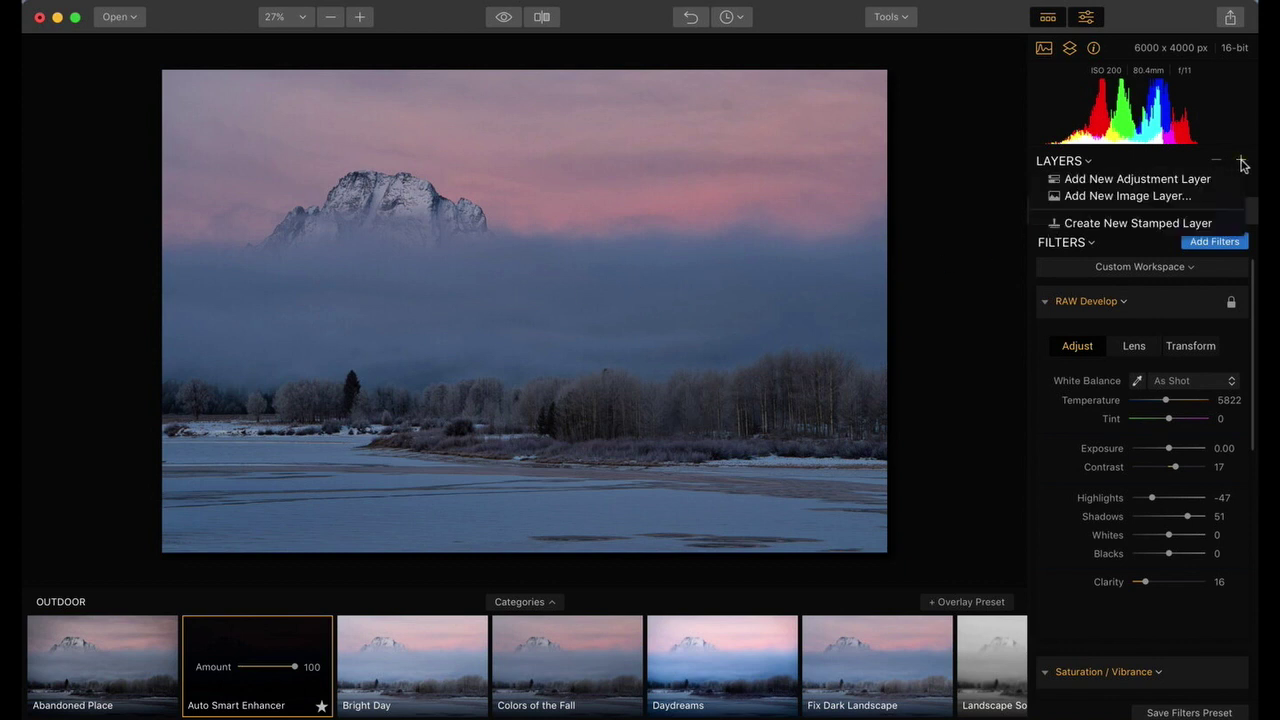
{"action": "left_click", "coordinate": [1218, 181]}
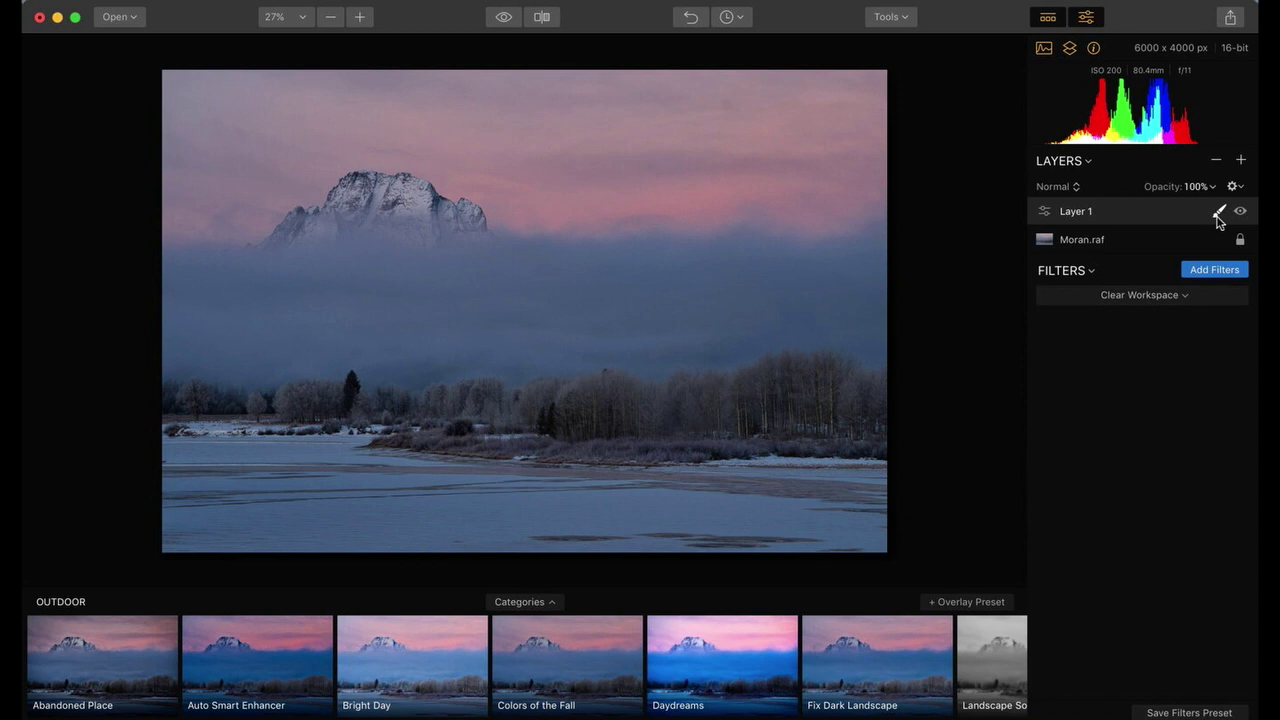
{"action": "left_click", "coordinate": [1218, 213]}
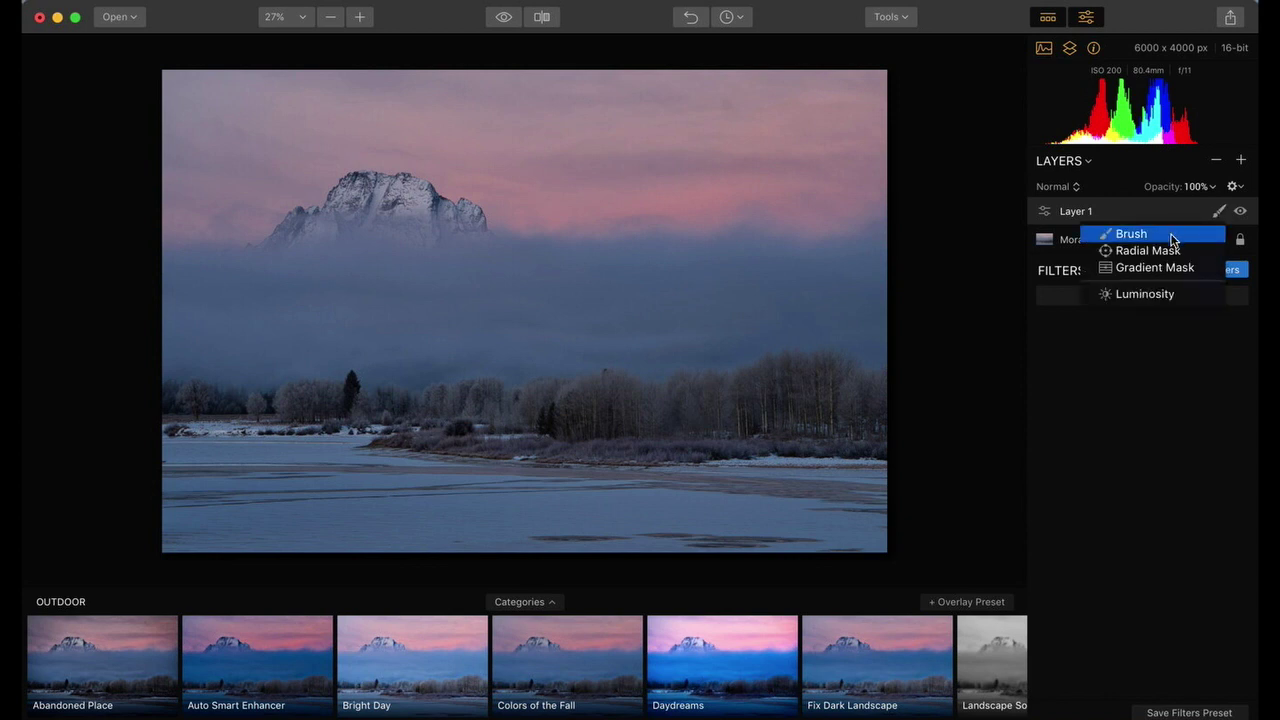
{"action": "left_click", "coordinate": [1173, 236]}
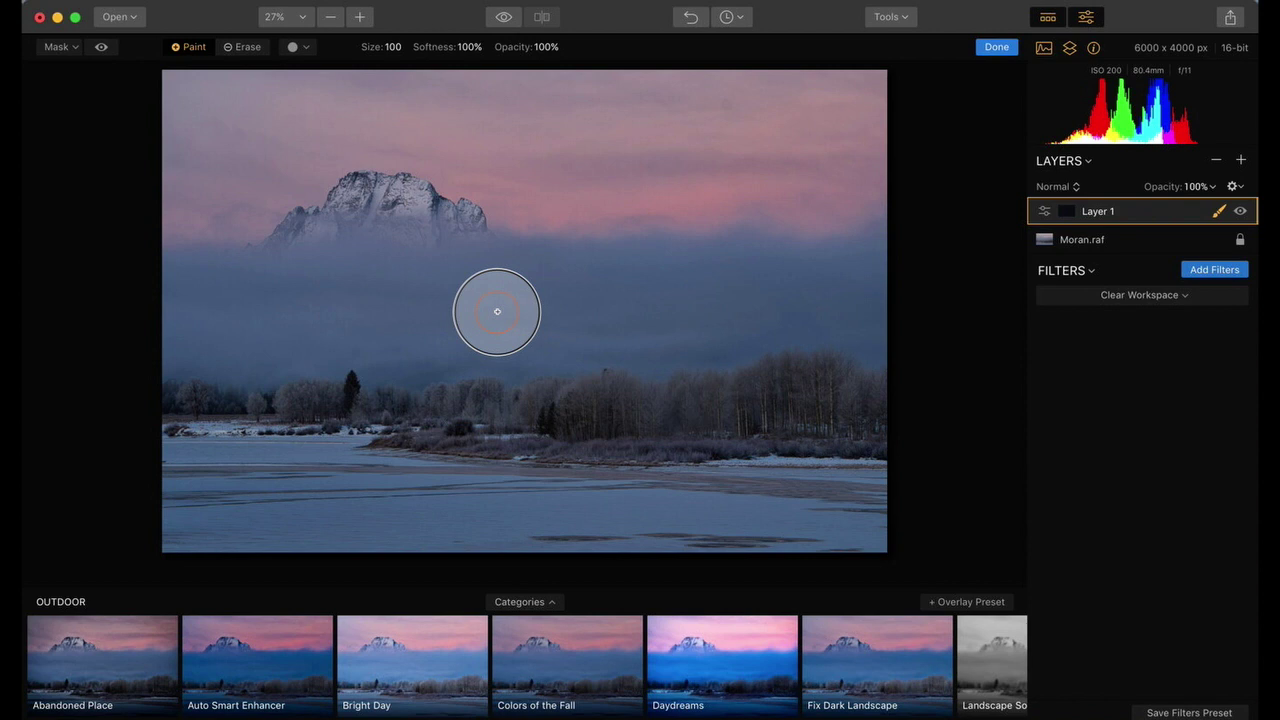
- Set the mask brush size to 112 and check its softness and opacity settings
{"action": "key", "text": "bracketright"}
{"action": "key", "text": "bracketright"}
{"action": "key", "text": "bracketright"}
{"action": "key", "text": "bracketright"}
{"action": "key", "text": "bracketright"}
{"action": "key", "text": "bracketright"}
{"action": "key", "text": "bracketright"}
{"action": "key", "text": "bracketright"}
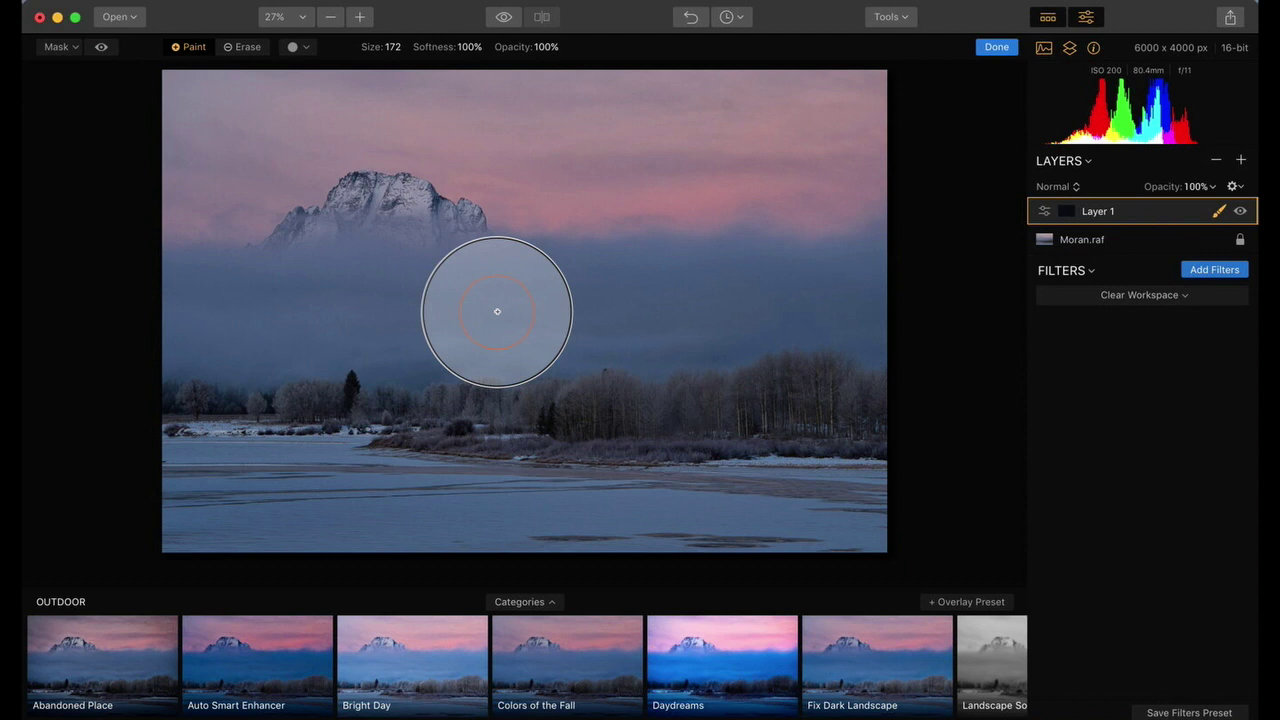
{"action": "key", "text": "bracketleft"}
{"action": "key", "text": "bracketleft"}
{"action": "key", "text": "bracketleft"}
{"action": "key", "text": "bracketleft"}
{"action": "key", "text": "bracketleft"}
{"action": "key", "text": "bracketleft"}
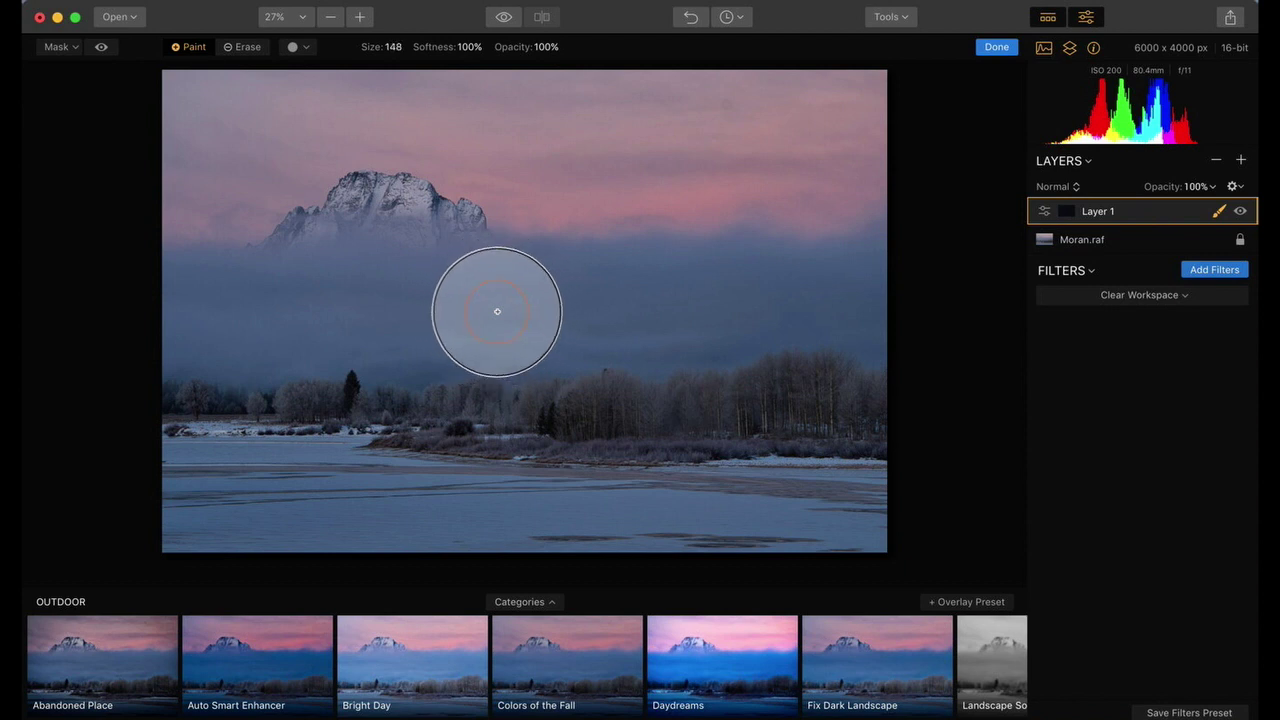
{"action": "key", "text": "bracketleft"}
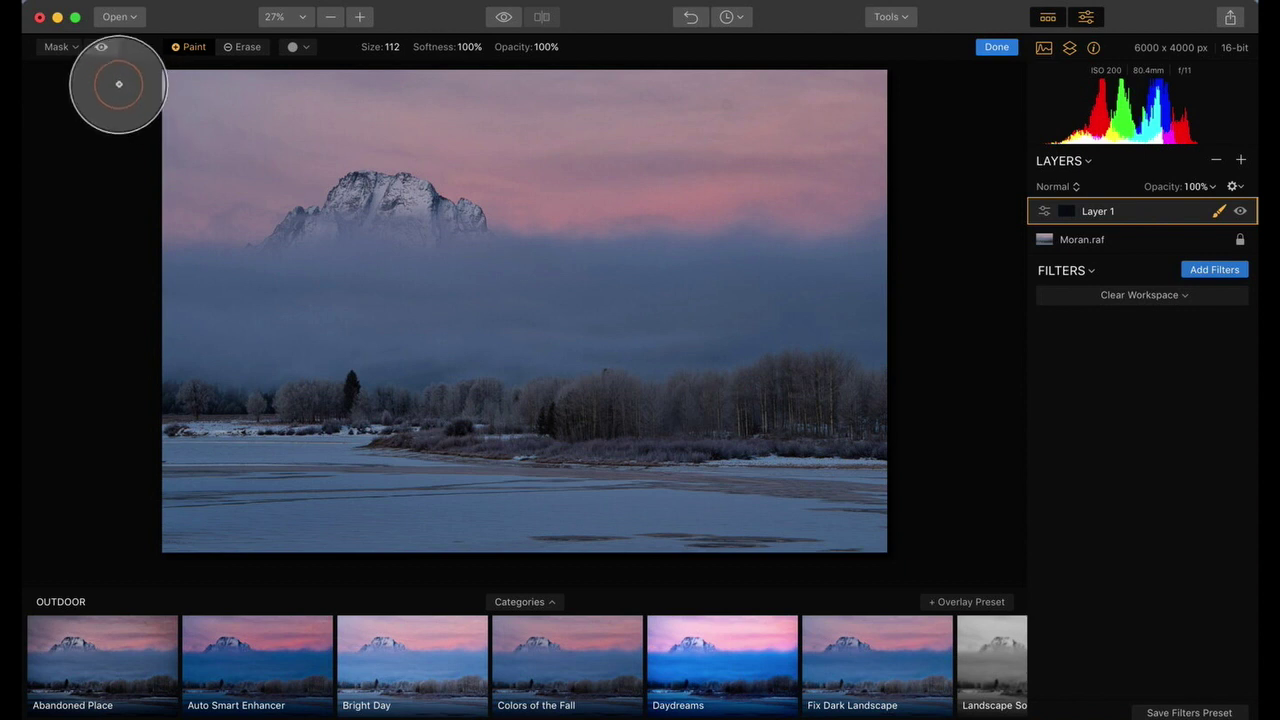
{"action": "left_click", "coordinate": [75, 48]}
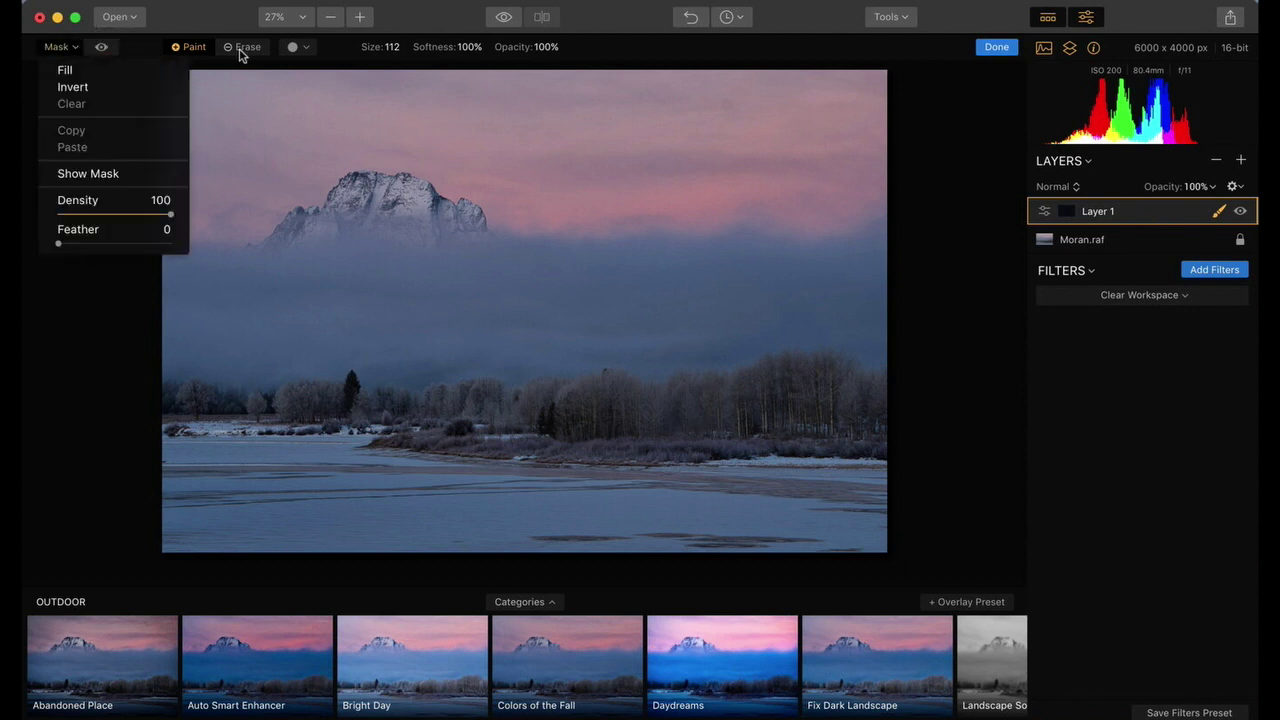
{"action": "left_click", "coordinate": [307, 48]}
{"action": "left_click", "coordinate": [307, 48]}
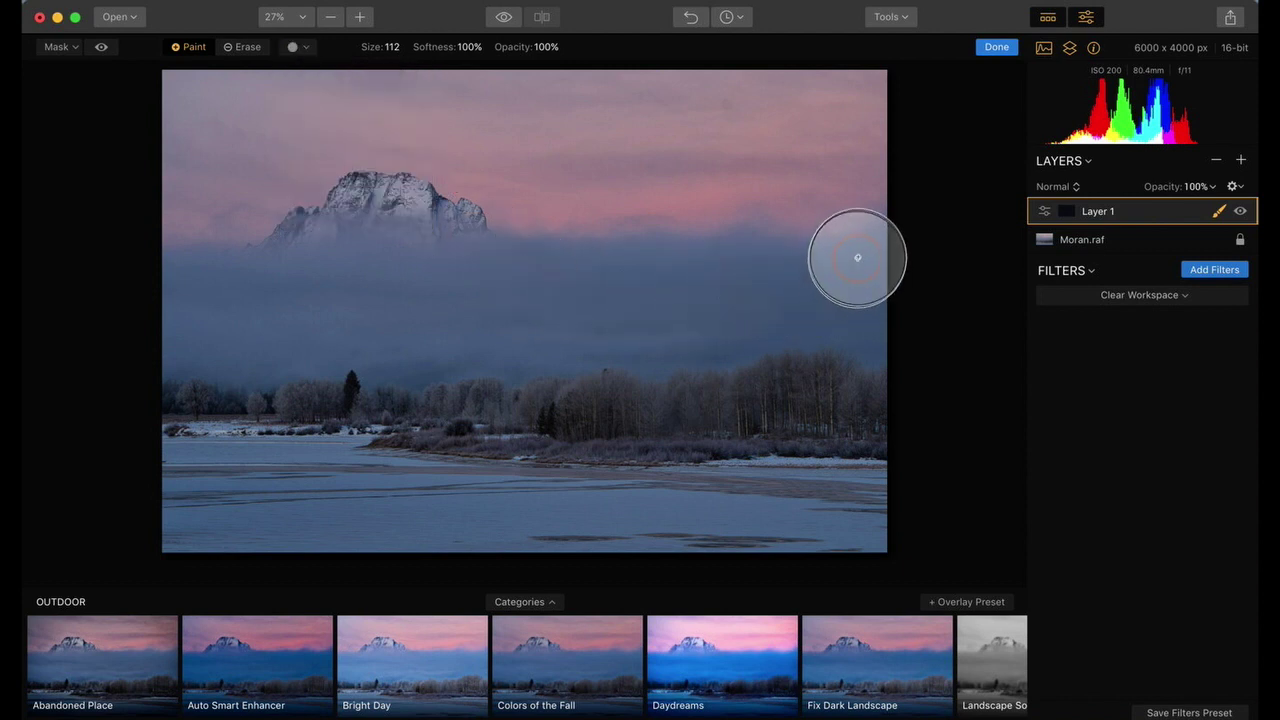
- Paint Layer 1's mask across the fog band, then erase it off the mountain's lower left
{"action": "mouse_move", "coordinate": [854, 254]}
{"action": "left_mouse_down"}
{"action": "mouse_move", "coordinate": [771, 266]}
{"action": "mouse_move", "coordinate": [394, 263]}
{"action": "mouse_move", "coordinate": [263, 246]}
{"action": "mouse_move", "coordinate": [194, 271]}
{"action": "mouse_move", "coordinate": [391, 297]}
{"action": "mouse_move", "coordinate": [811, 291]}
{"action": "mouse_move", "coordinate": [862, 310]}
{"action": "mouse_move", "coordinate": [863, 337]}
{"action": "mouse_move", "coordinate": [789, 329]}
{"action": "mouse_move", "coordinate": [420, 355]}
{"action": "mouse_move", "coordinate": [309, 334]}
{"action": "mouse_move", "coordinate": [177, 351]}
{"action": "mouse_move", "coordinate": [266, 363]}
{"action": "mouse_move", "coordinate": [306, 331]}
{"action": "mouse_move", "coordinate": [260, 204]}
{"action": "left_mouse_up"}
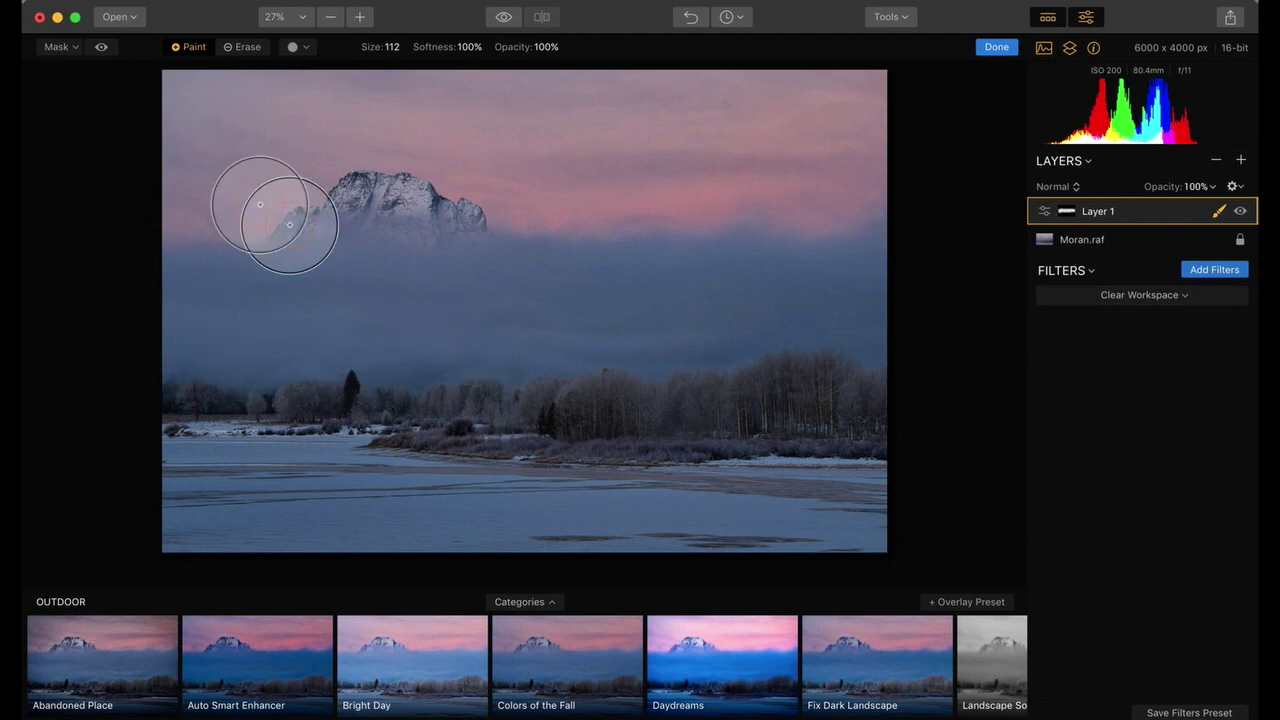
{"action": "left_click", "coordinate": [103, 48]}
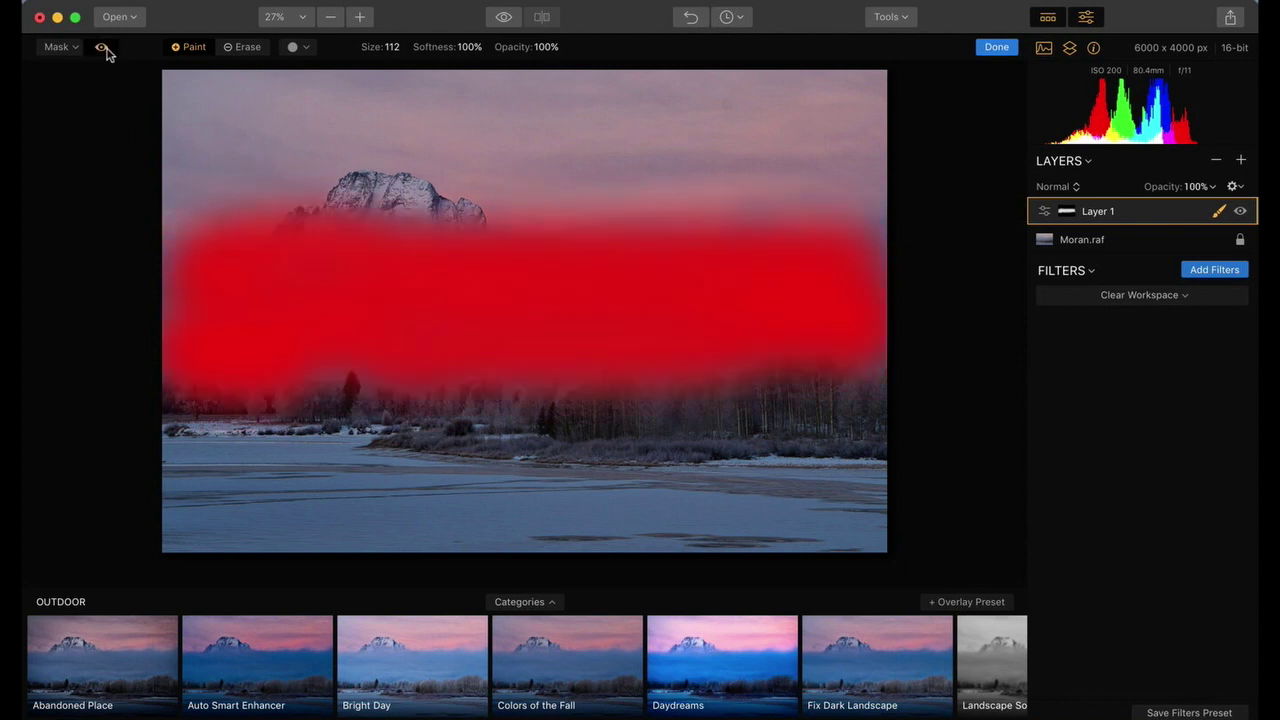
{"action": "left_click", "coordinate": [246, 53]}
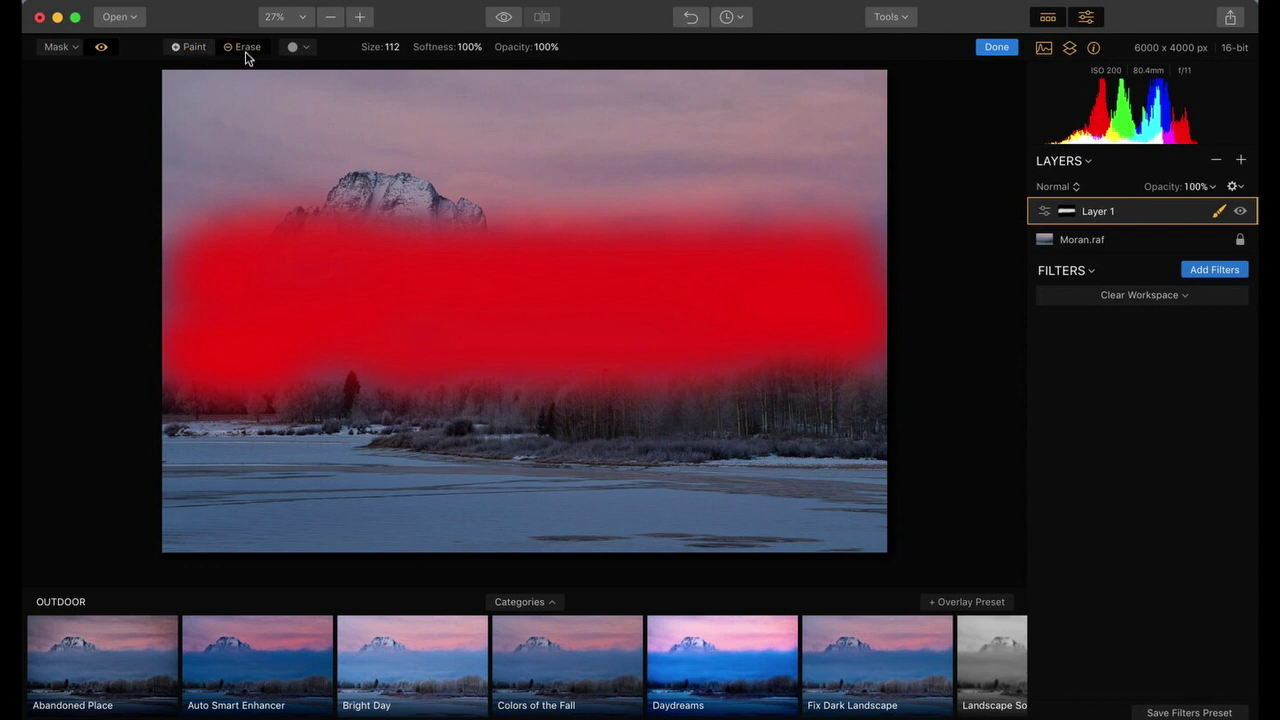
{"action": "mouse_move", "coordinate": [214, 209]}
{"action": "left_mouse_down"}
{"action": "mouse_move", "coordinate": [471, 240]}
{"action": "mouse_move", "coordinate": [342, 240]}
{"action": "left_mouse_up"}
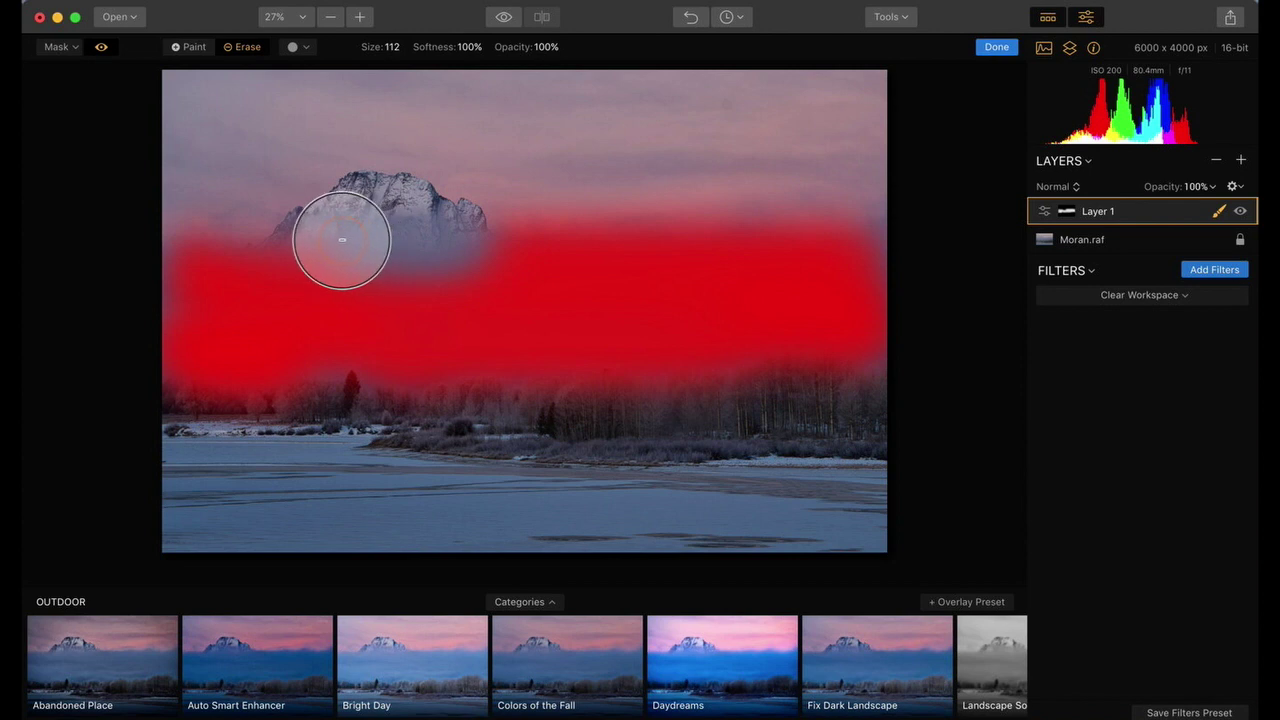
- Repaint the mask along the mountain base and hide the red mask overlay
{"action": "left_click", "coordinate": [185, 47]}
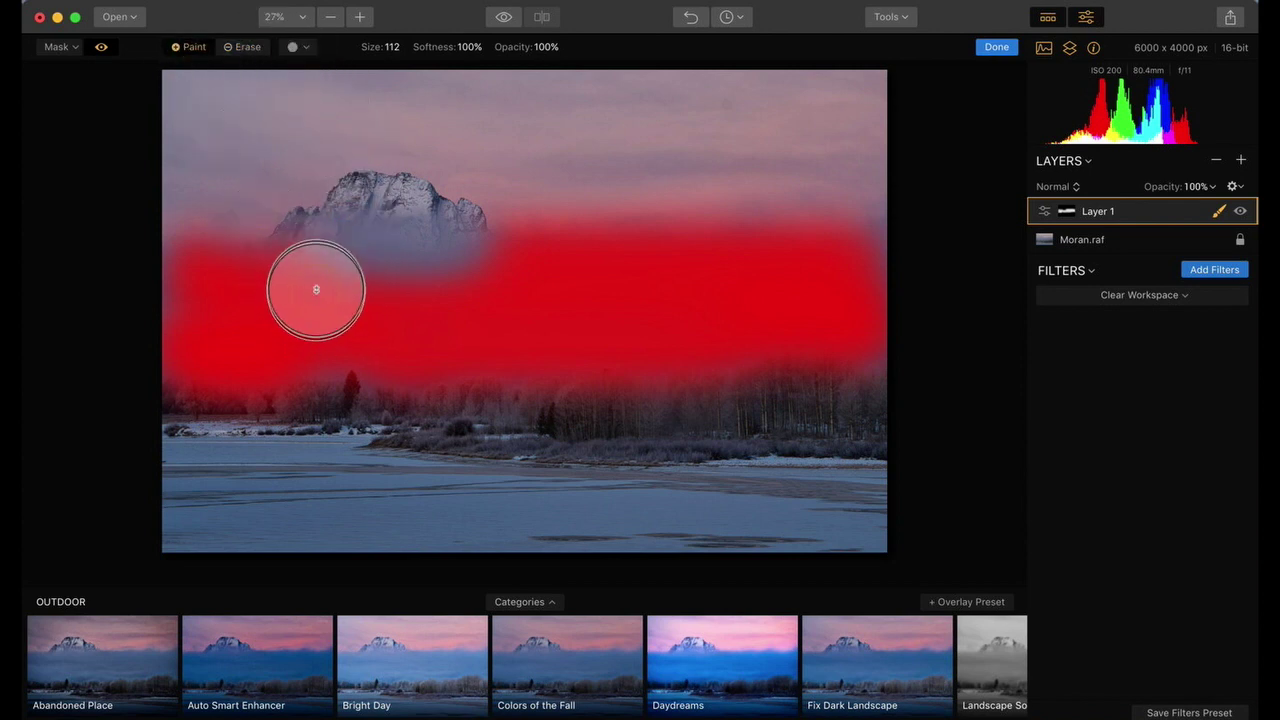
{"action": "mouse_move", "coordinate": [316, 290]}
{"action": "left_mouse_down"}
{"action": "mouse_move", "coordinate": [500, 266]}
{"action": "mouse_move", "coordinate": [725, 302]}
{"action": "mouse_move", "coordinate": [889, 289]}
{"action": "mouse_move", "coordinate": [883, 260]}
{"action": "mouse_move", "coordinate": [880, 358]}
{"action": "left_mouse_up"}
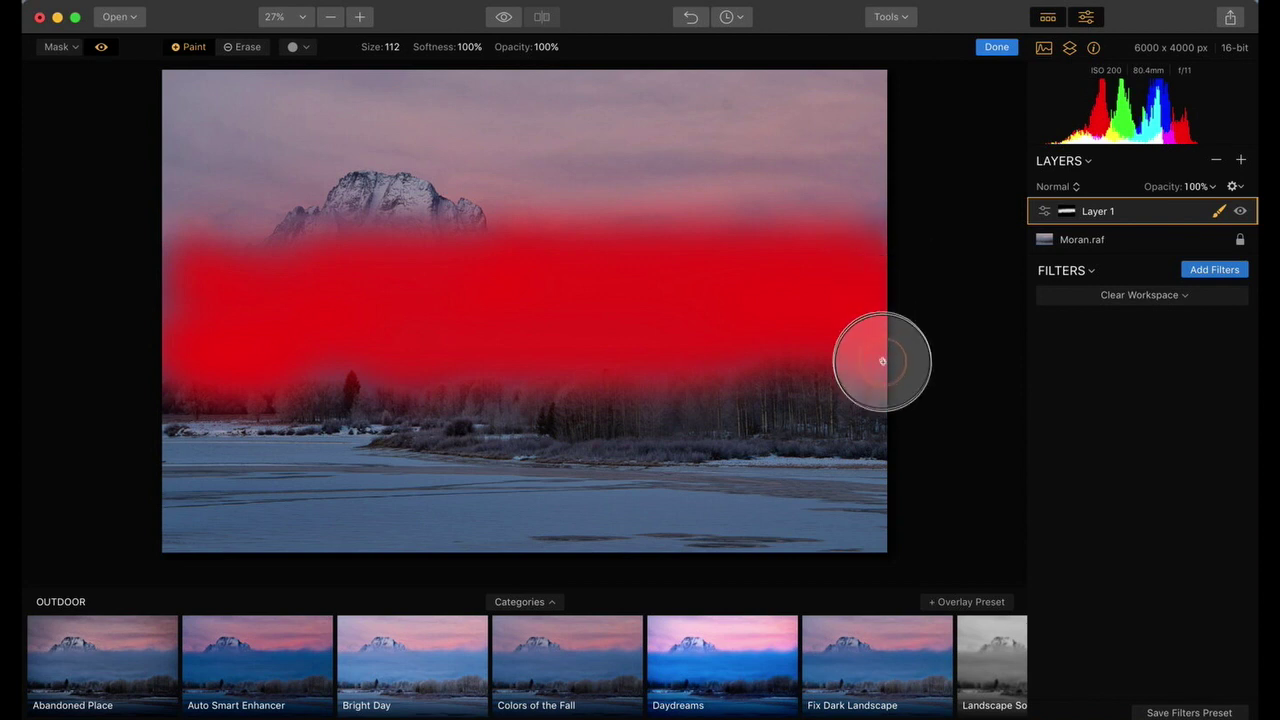
{"action": "left_click", "coordinate": [102, 50]}
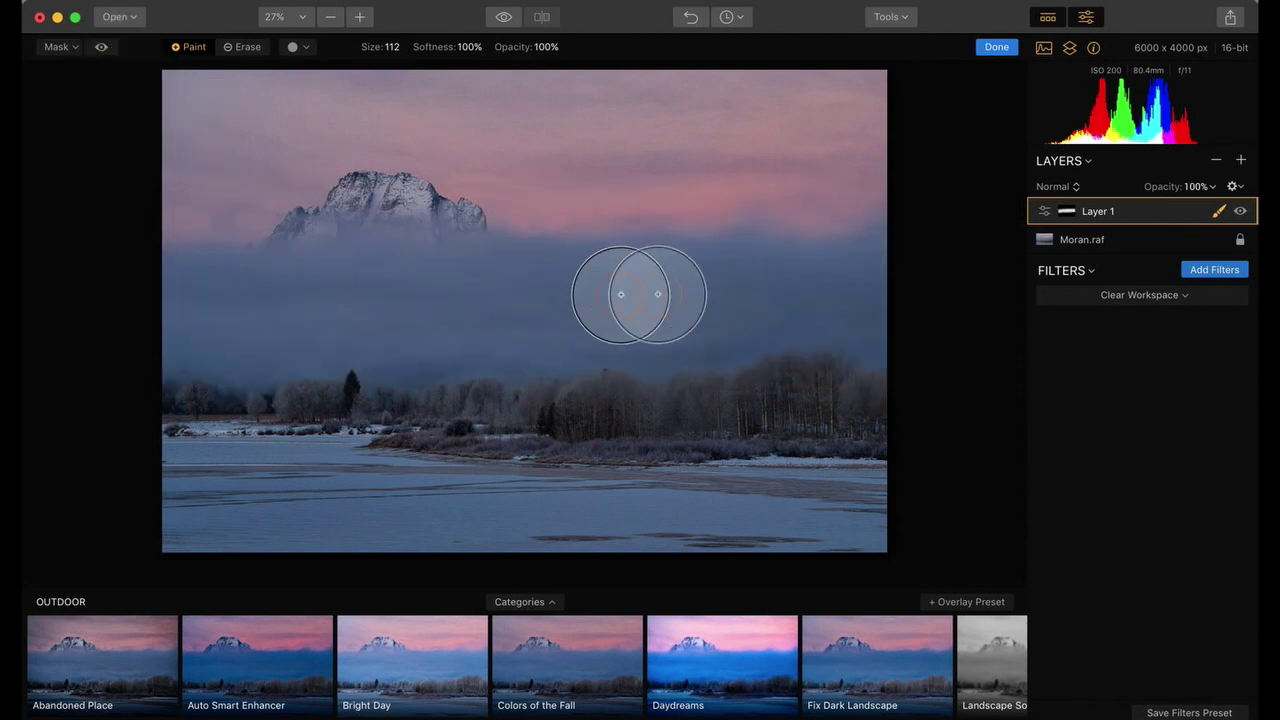
- Load the Professional filter set and set Layer 1's Exposure to about 0.48
{"action": "left_click", "coordinate": [1110, 296]}
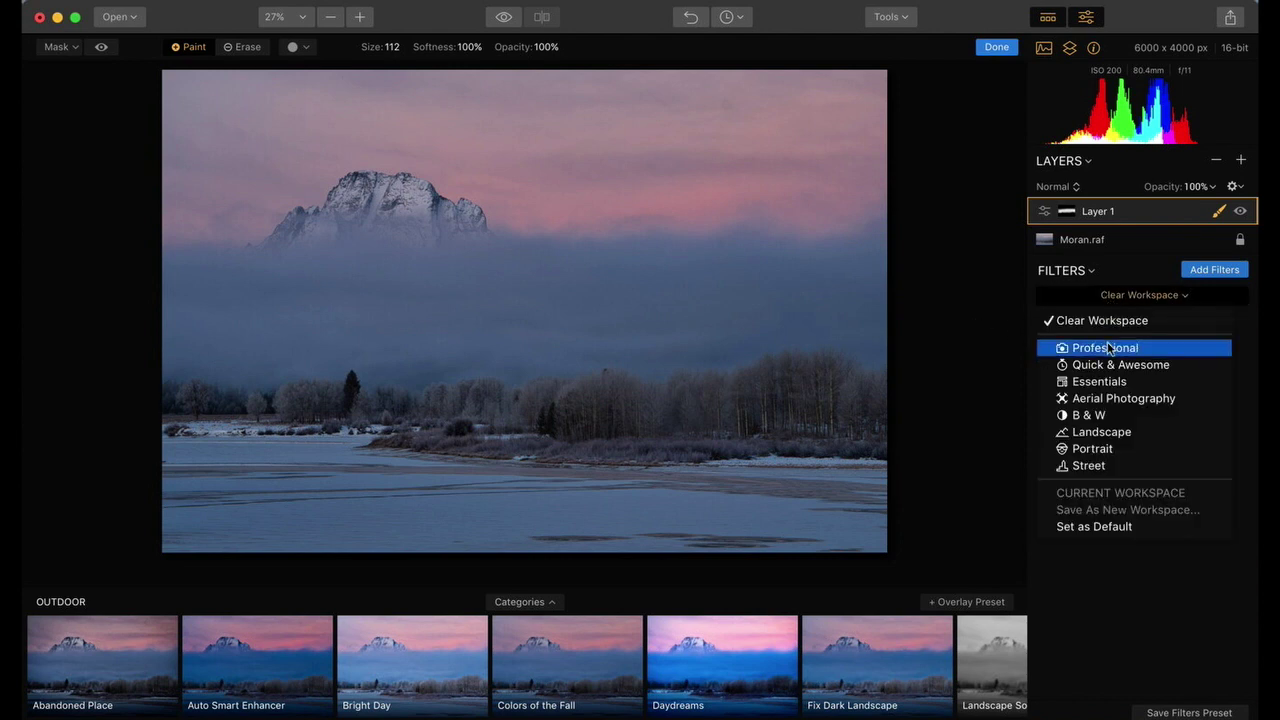
{"action": "left_click", "coordinate": [1108, 348]}
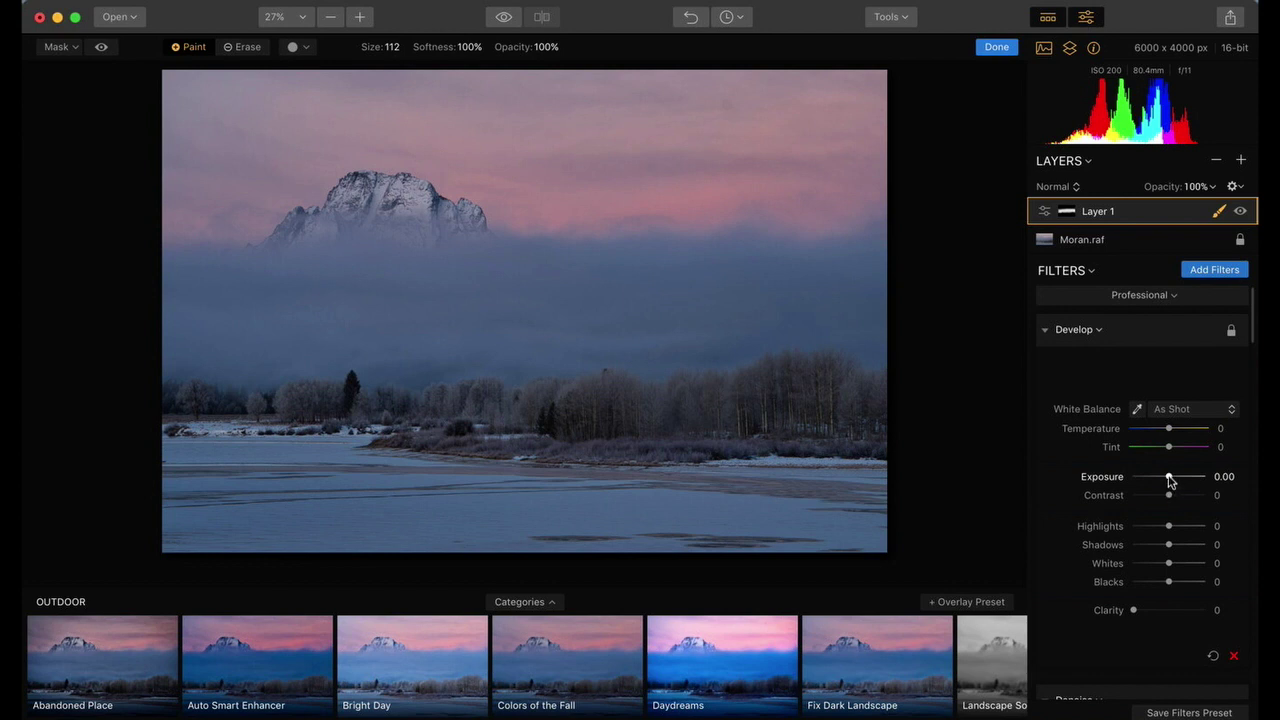
{"action": "left_click_drag", "start_coordinate": [1170, 480], "coordinate": [1177, 481]}
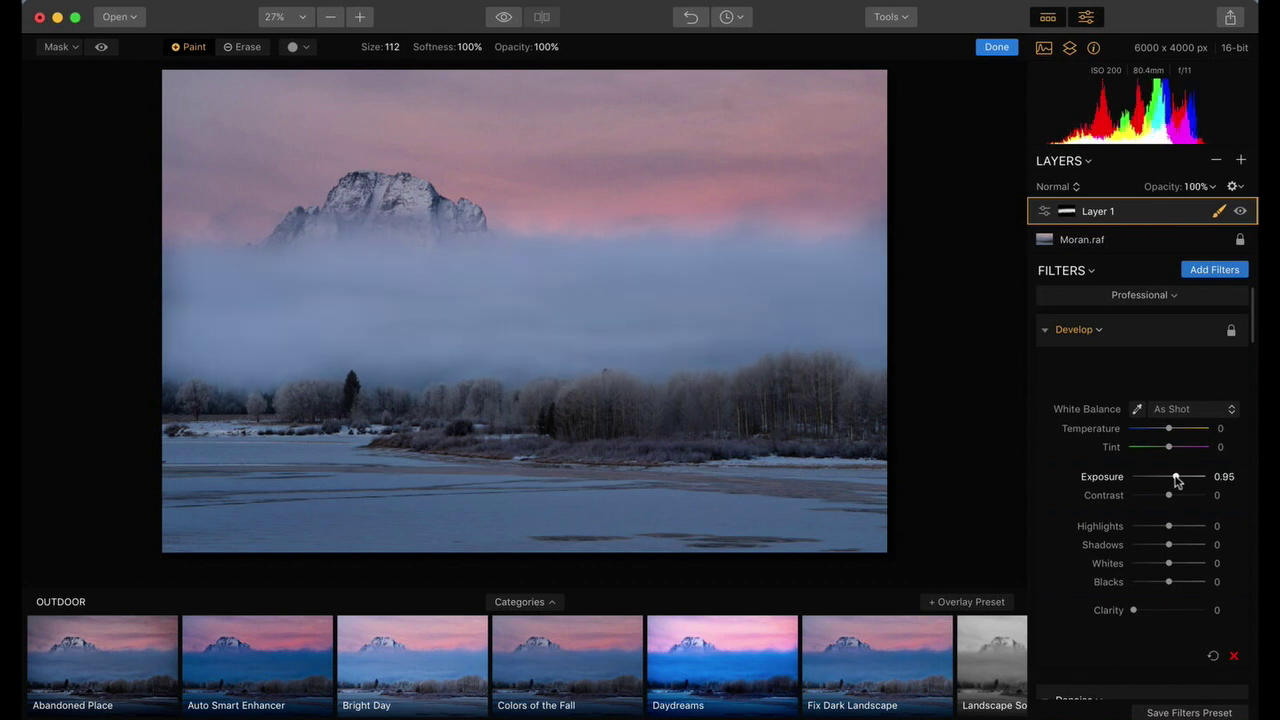
{"action": "left_click_drag", "start_coordinate": [1177, 481], "coordinate": [1179, 501]}
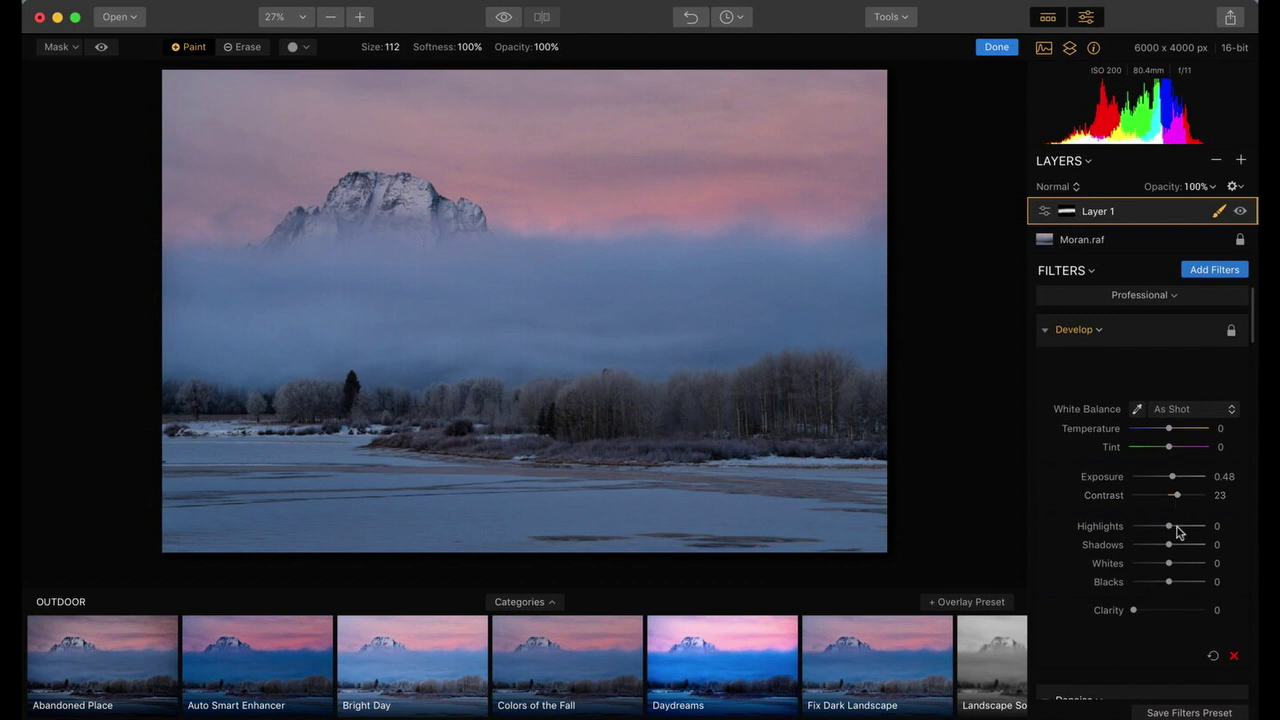
- Raise Whites to 27 and deepen Blacks to -13 in Layer 1's Develop filter
{"action": "scroll", "coordinate": [1175, 528], "scroll_direction": "down", "scroll_amount": 2}
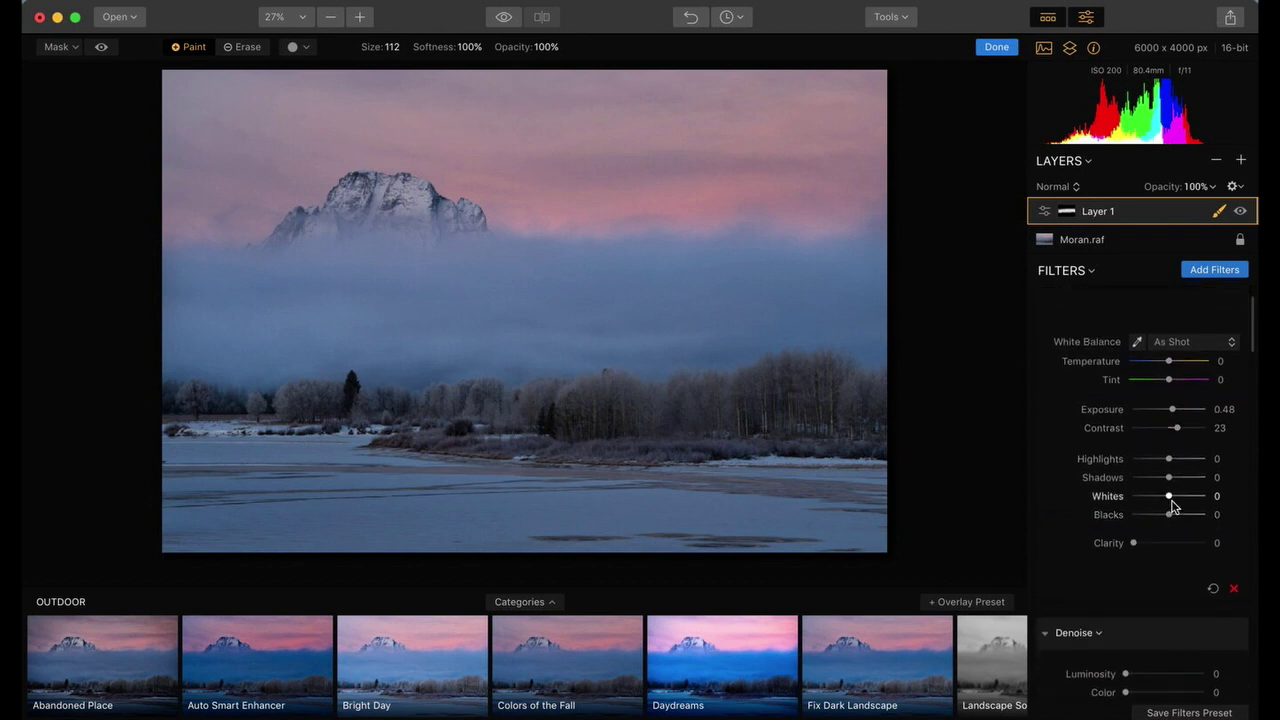
{"action": "left_click_drag", "start_coordinate": [1170, 497], "coordinate": [1179, 497]}
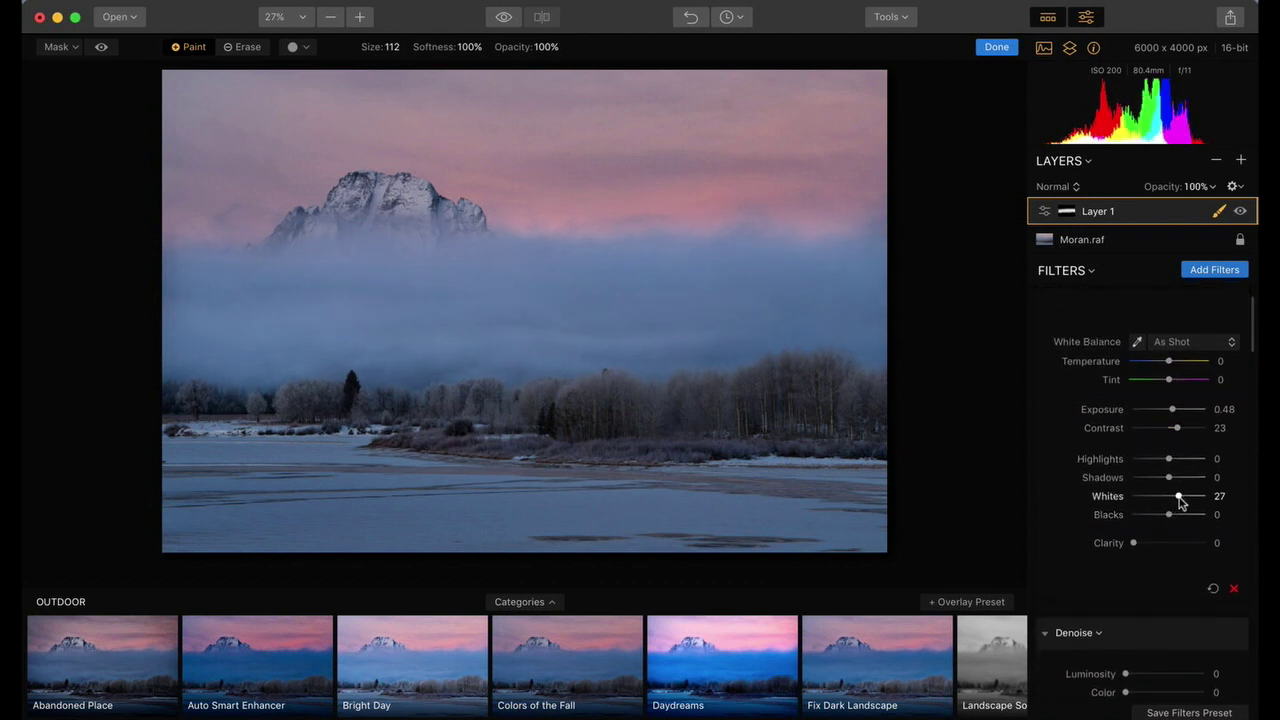
{"action": "scroll", "coordinate": [1178, 520], "scroll_direction": "down", "scroll_amount": 2}
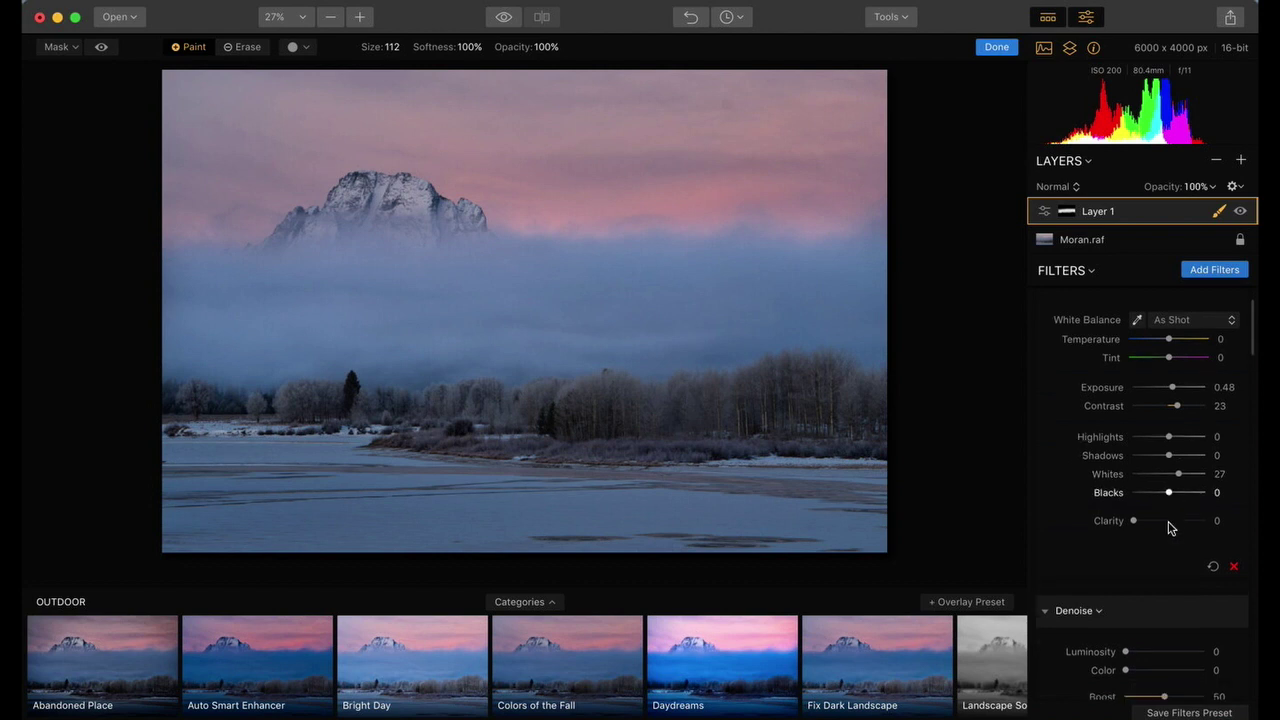
{"action": "left_click_drag", "start_coordinate": [1169, 461], "coordinate": [1169, 466]}
{"action": "scroll", "coordinate": [1175, 499], "scroll_direction": "down", "scroll_amount": 15}
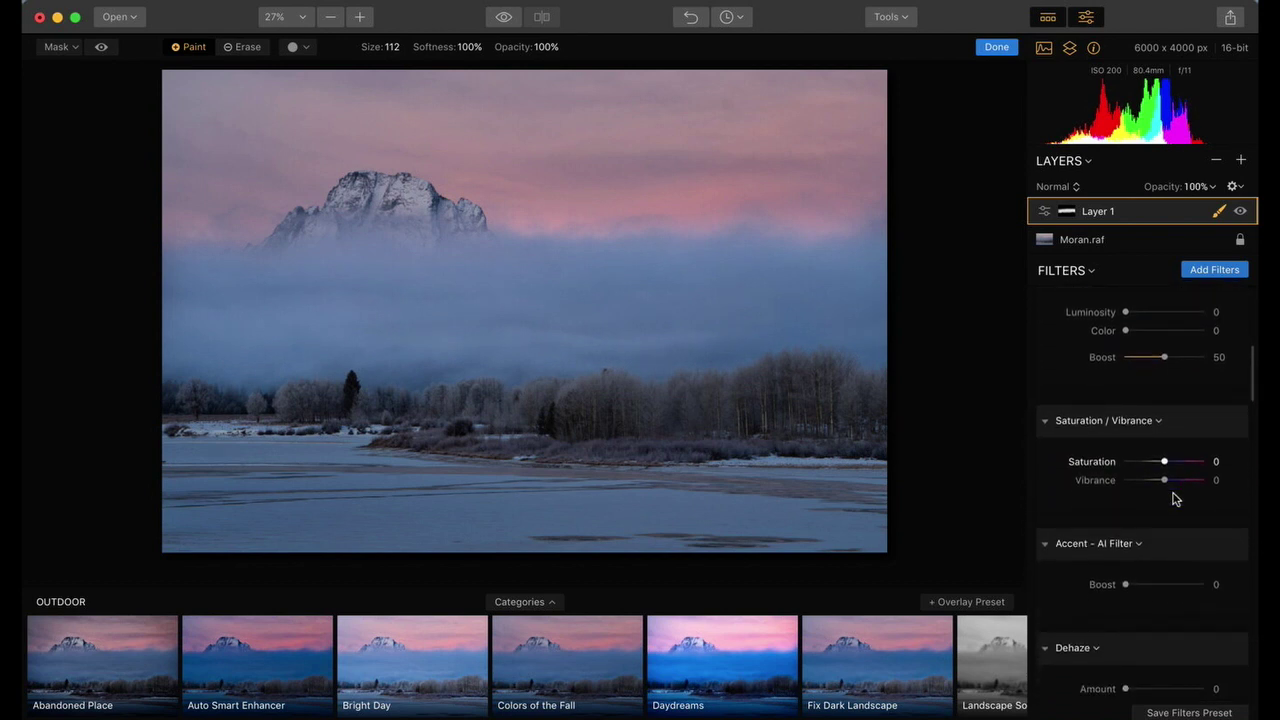
- Set the Structure Amount on Layer 1 to 30 to add texture to the fog band
{"action": "scroll", "coordinate": [1175, 499], "scroll_direction": "down", "scroll_amount": 10}
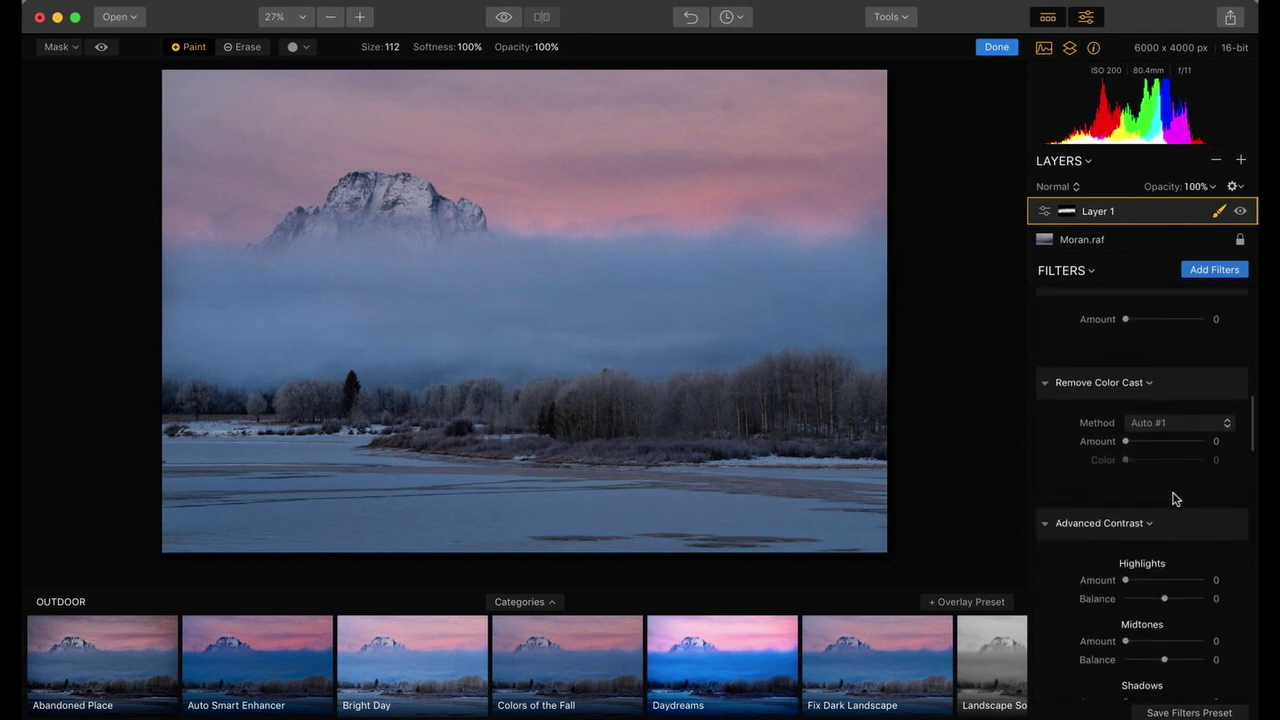
{"action": "scroll", "coordinate": [1175, 499], "scroll_direction": "down", "scroll_amount": 15}
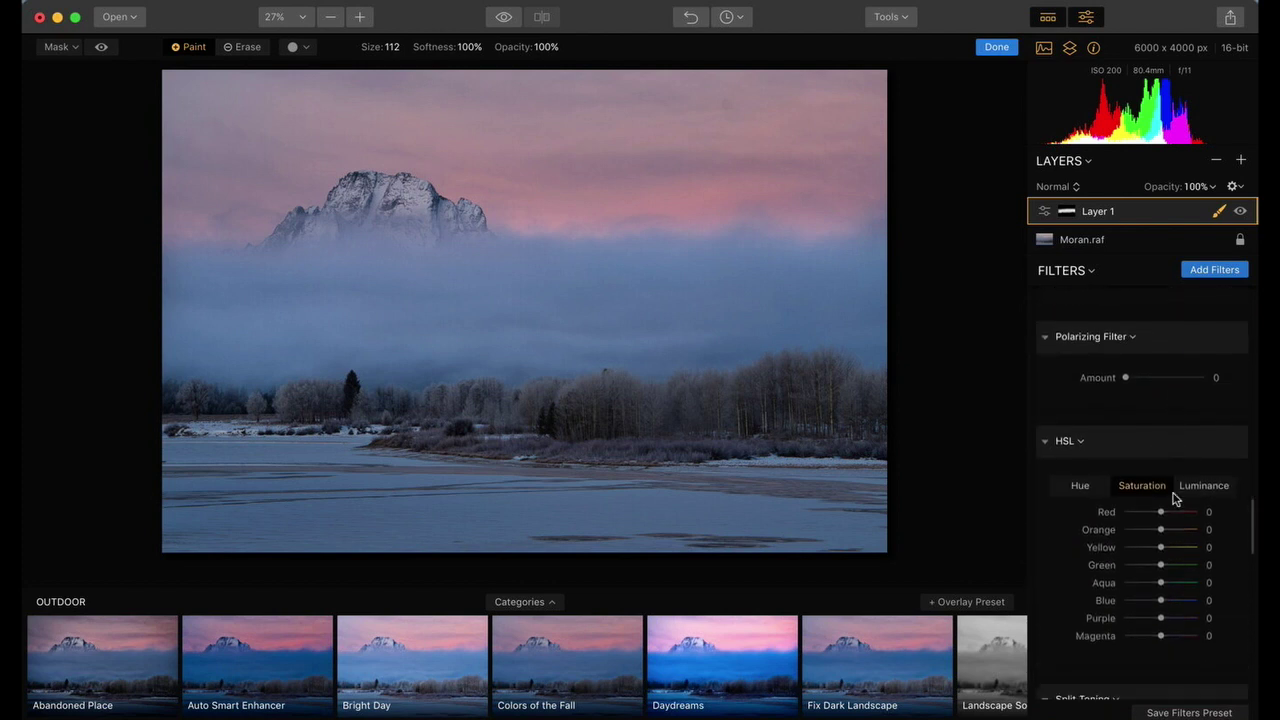
{"action": "scroll", "coordinate": [1175, 499], "scroll_direction": "down", "scroll_amount": 5}
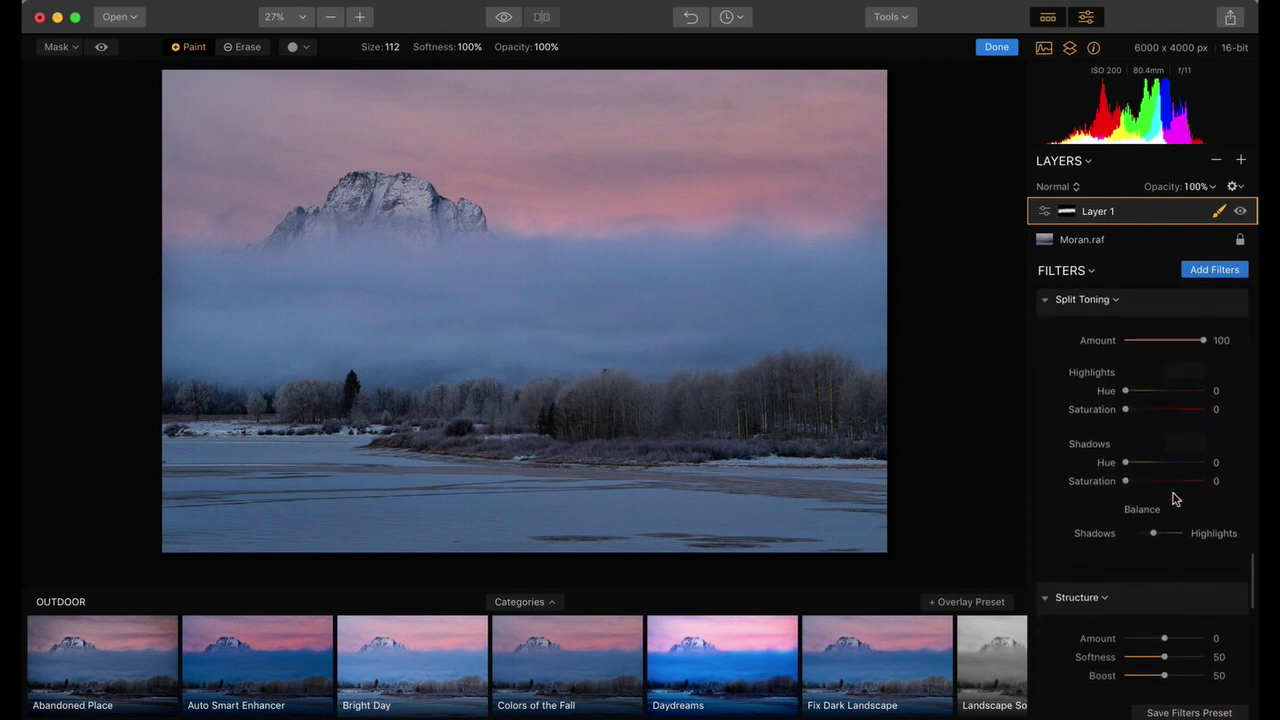
{"action": "left_click_drag", "start_coordinate": [1165, 639], "coordinate": [1177, 643]}
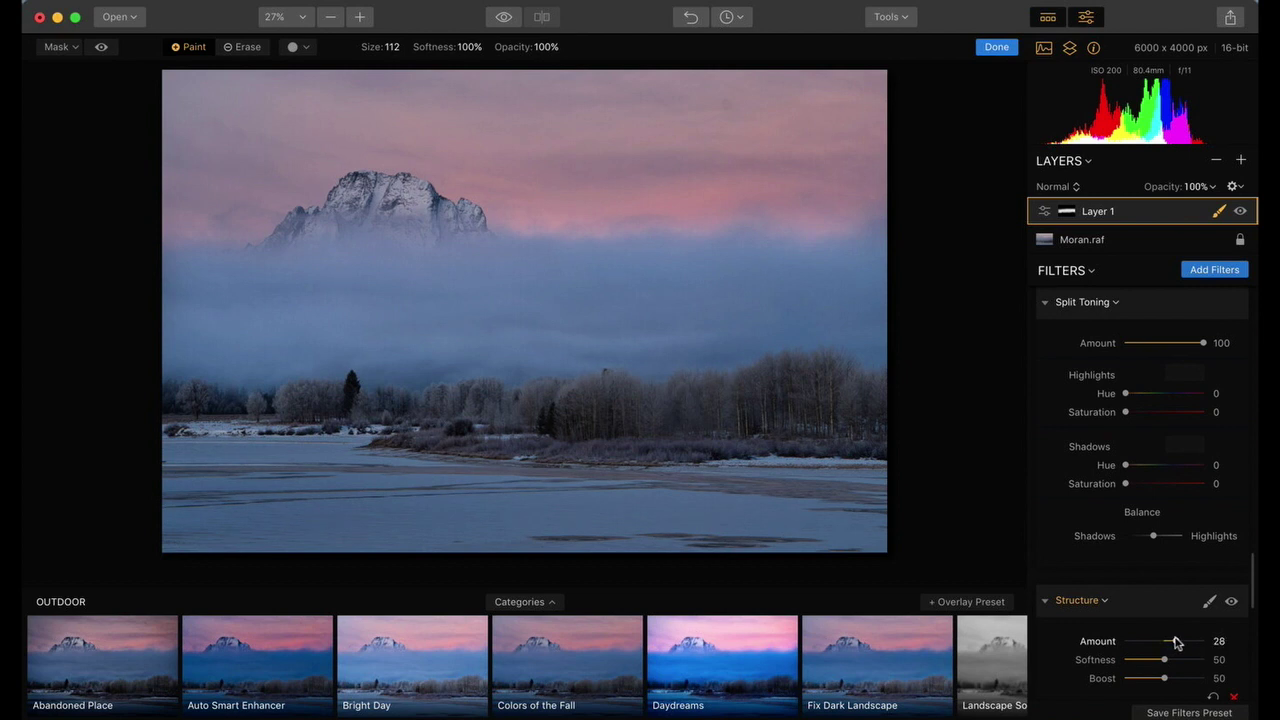
{"action": "left_click_drag", "start_coordinate": [1176, 642], "coordinate": [1177, 641]}
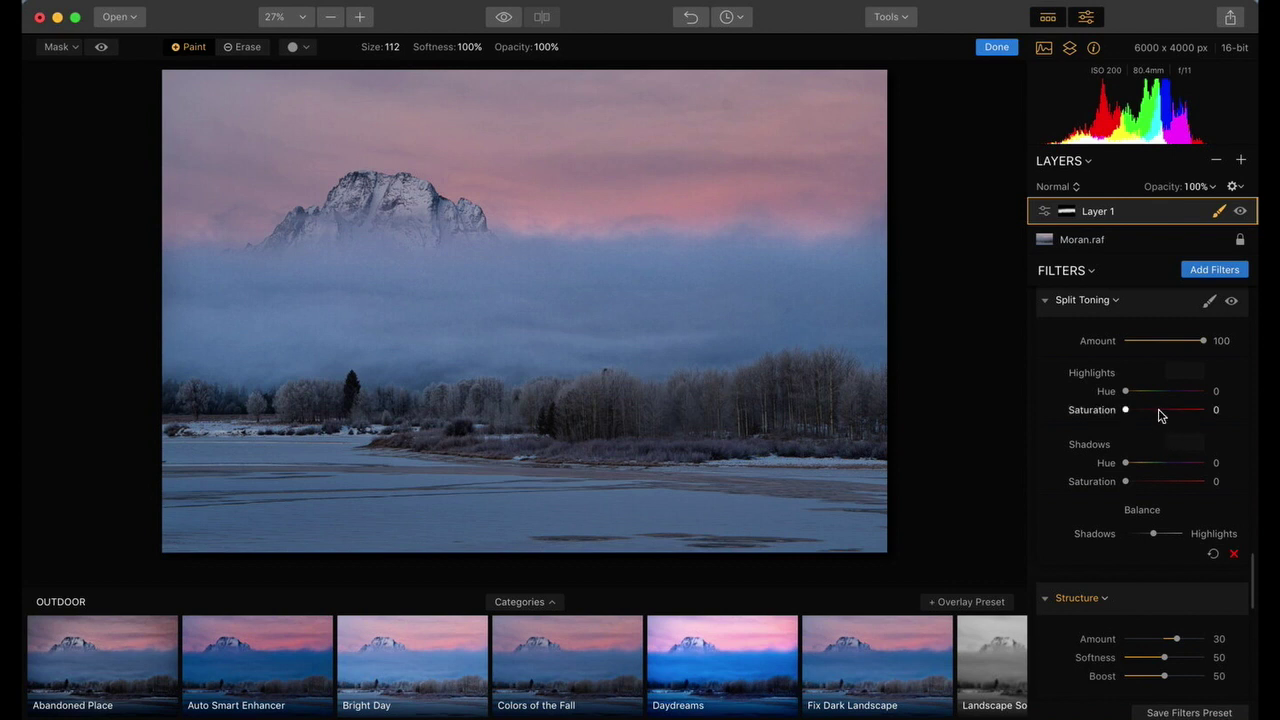
- Add adjustment Layer 2 and brush its mask over the treeline
{"action": "left_click", "coordinate": [1242, 162]}
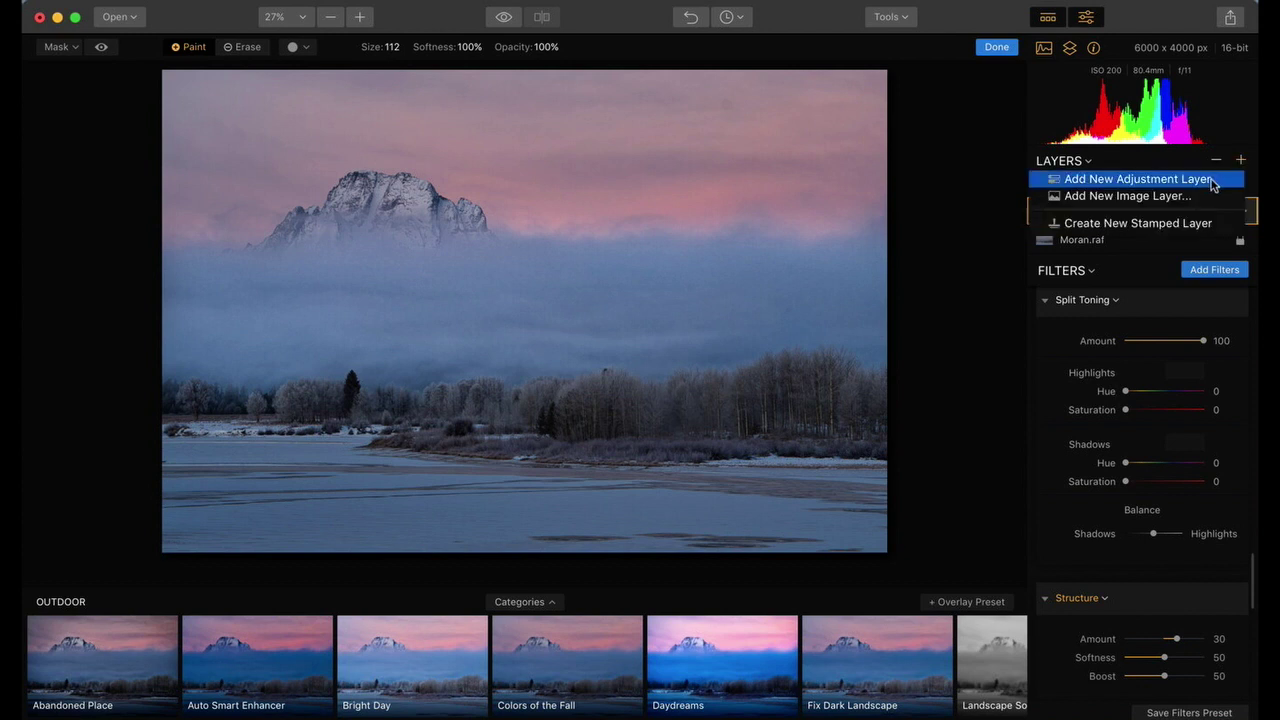
{"action": "left_click", "coordinate": [1205, 180]}
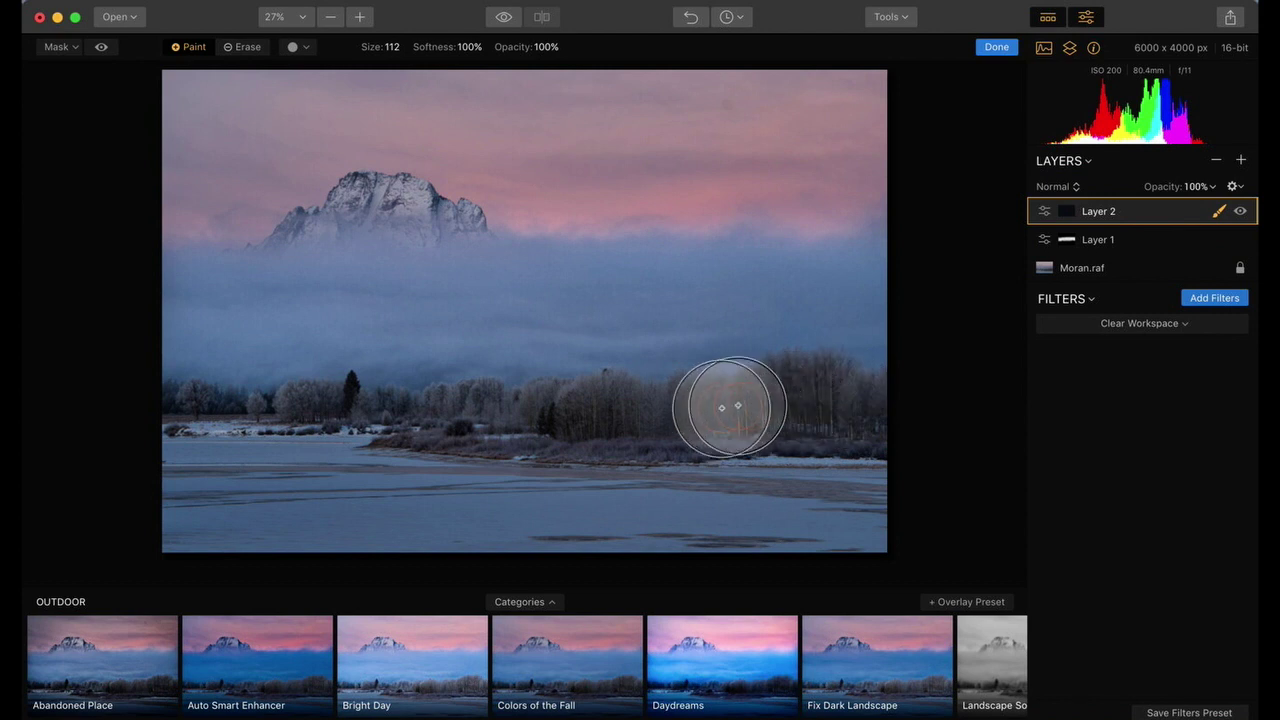
{"action": "mouse_move", "coordinate": [658, 432]}
{"action": "left_mouse_down"}
{"action": "mouse_move", "coordinate": [845, 432]}
{"action": "mouse_move", "coordinate": [862, 417]}
{"action": "mouse_move", "coordinate": [556, 413]}
{"action": "left_mouse_up"}
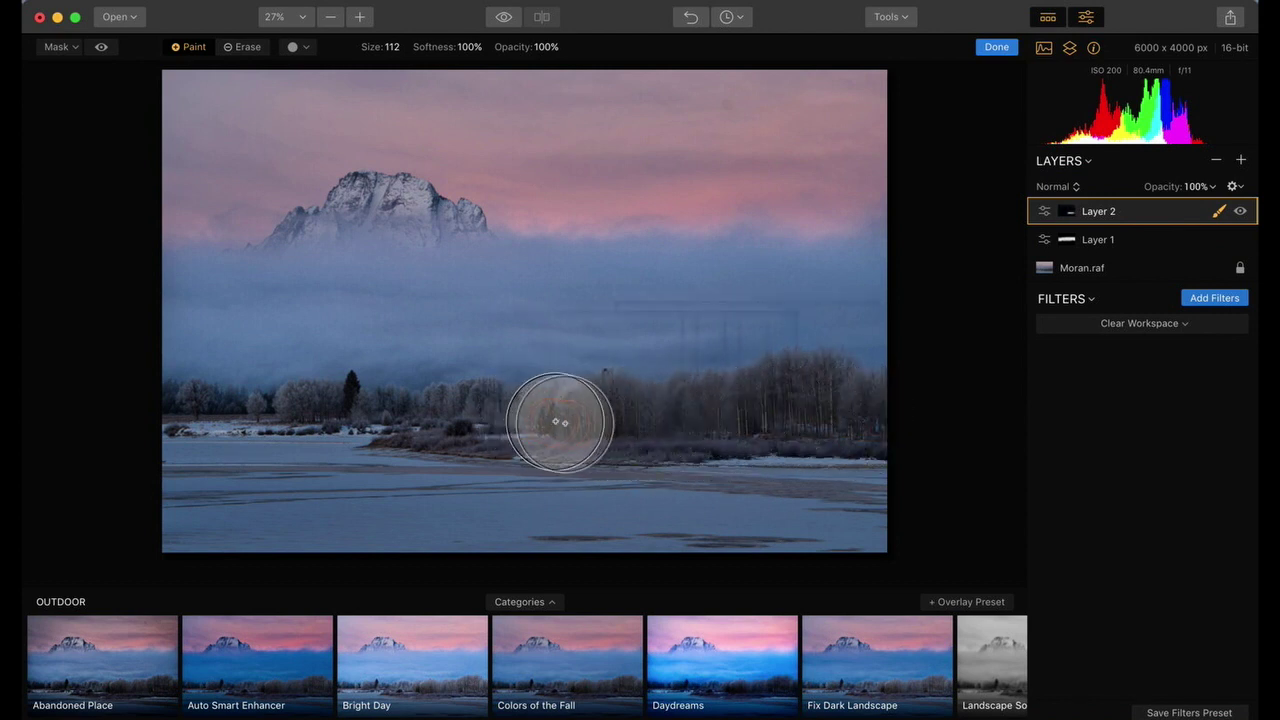
- Load the Professional filters on Layer 2 and set Contrast 8, Highlights 20 and Blacks -10
{"action": "left_click", "coordinate": [1125, 328]}
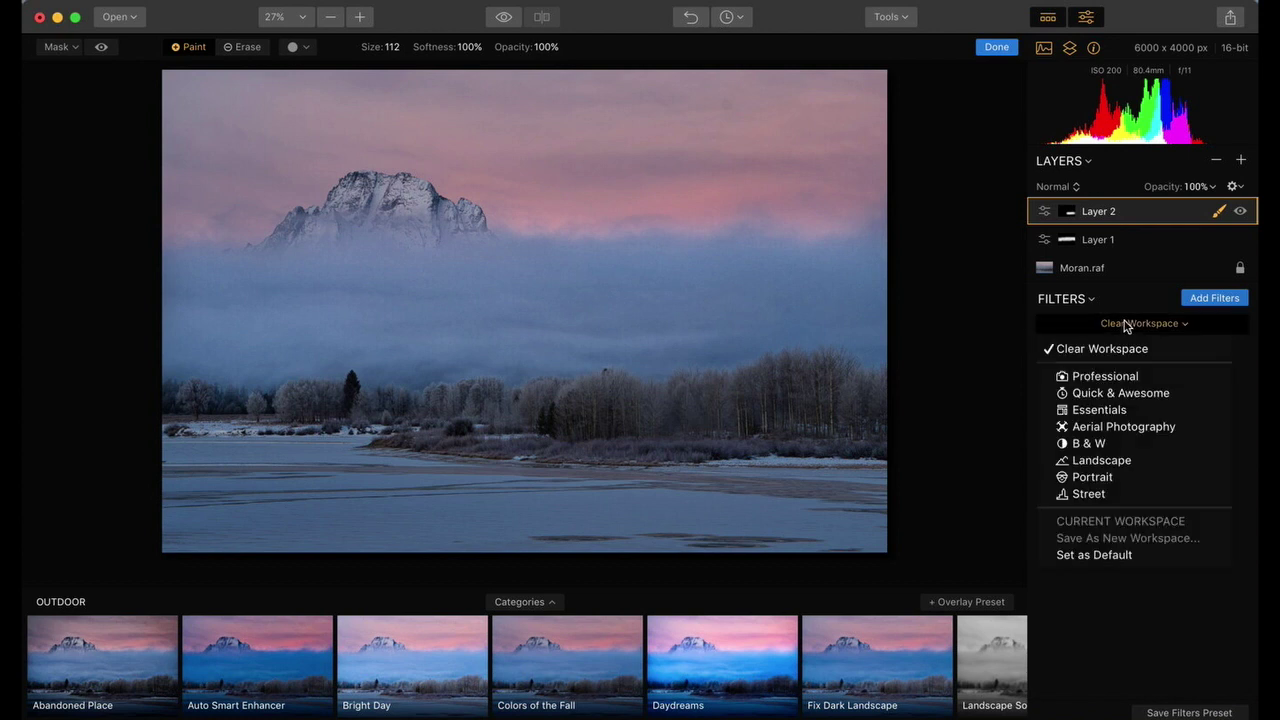
{"action": "left_click", "coordinate": [1122, 378]}
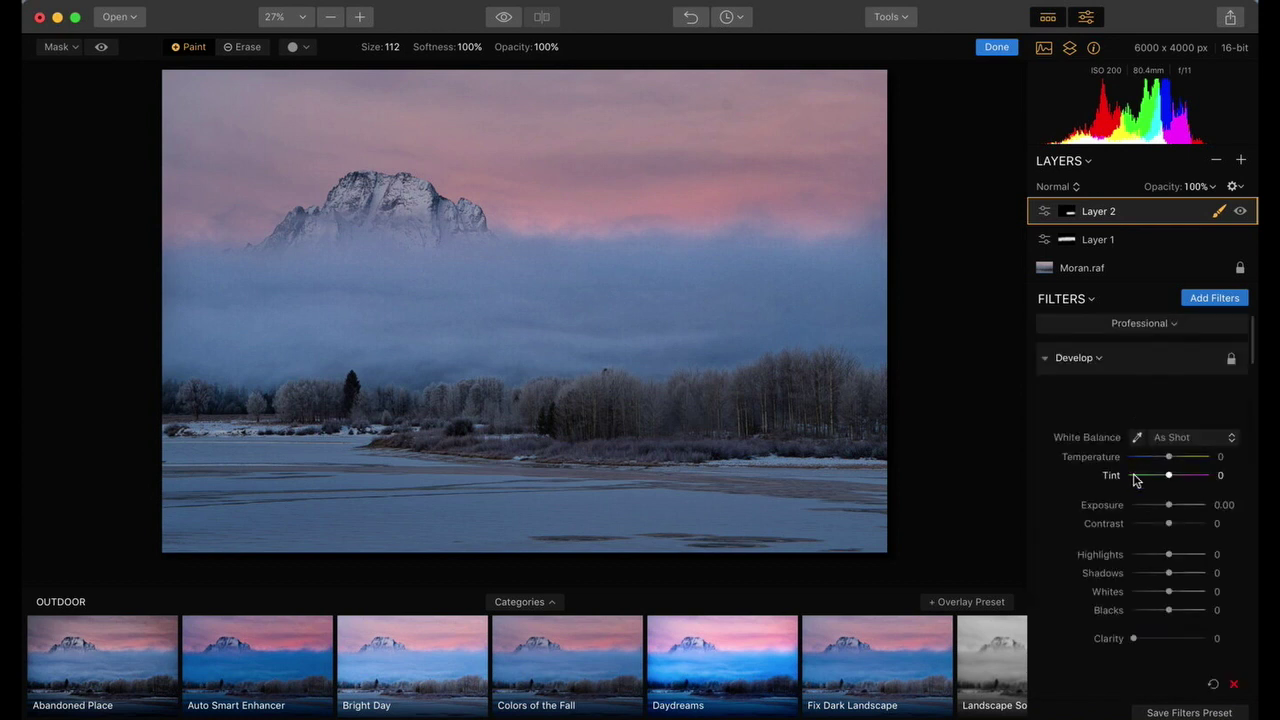
{"action": "scroll", "coordinate": [1150, 545], "scroll_direction": "down", "scroll_amount": 1}
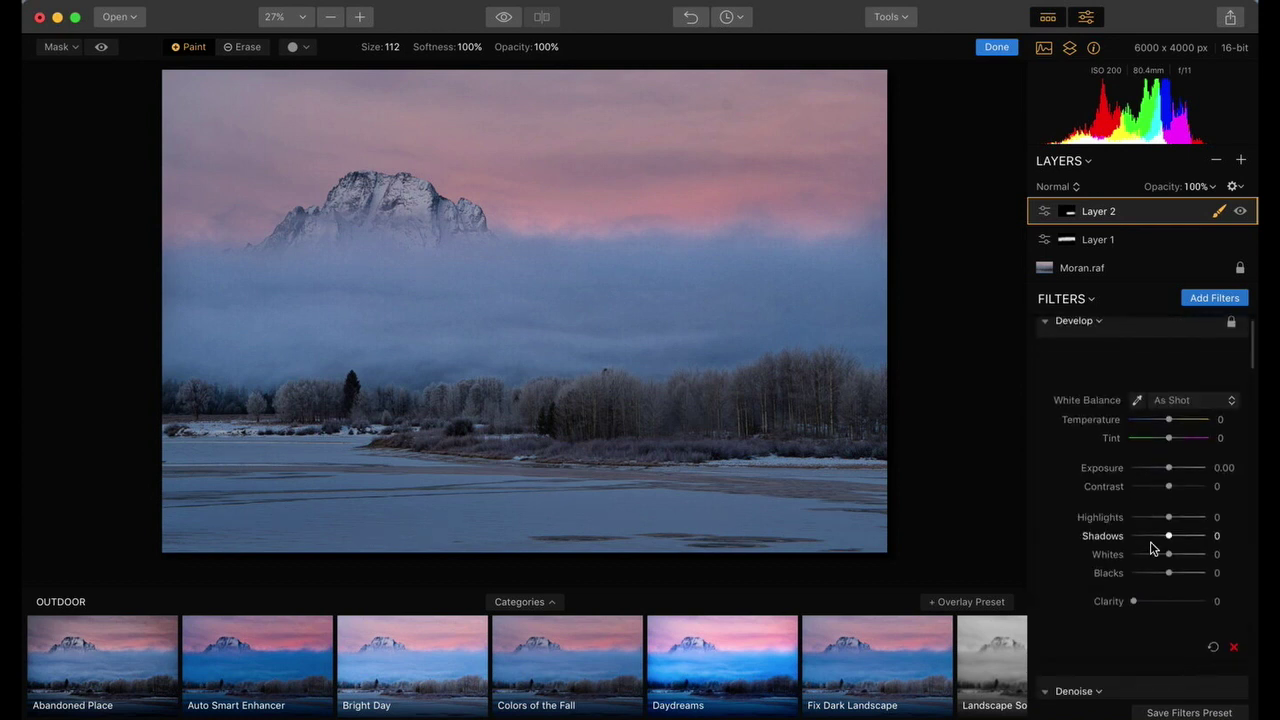
{"action": "left_click_drag", "start_coordinate": [1167, 571], "coordinate": [1164, 570]}
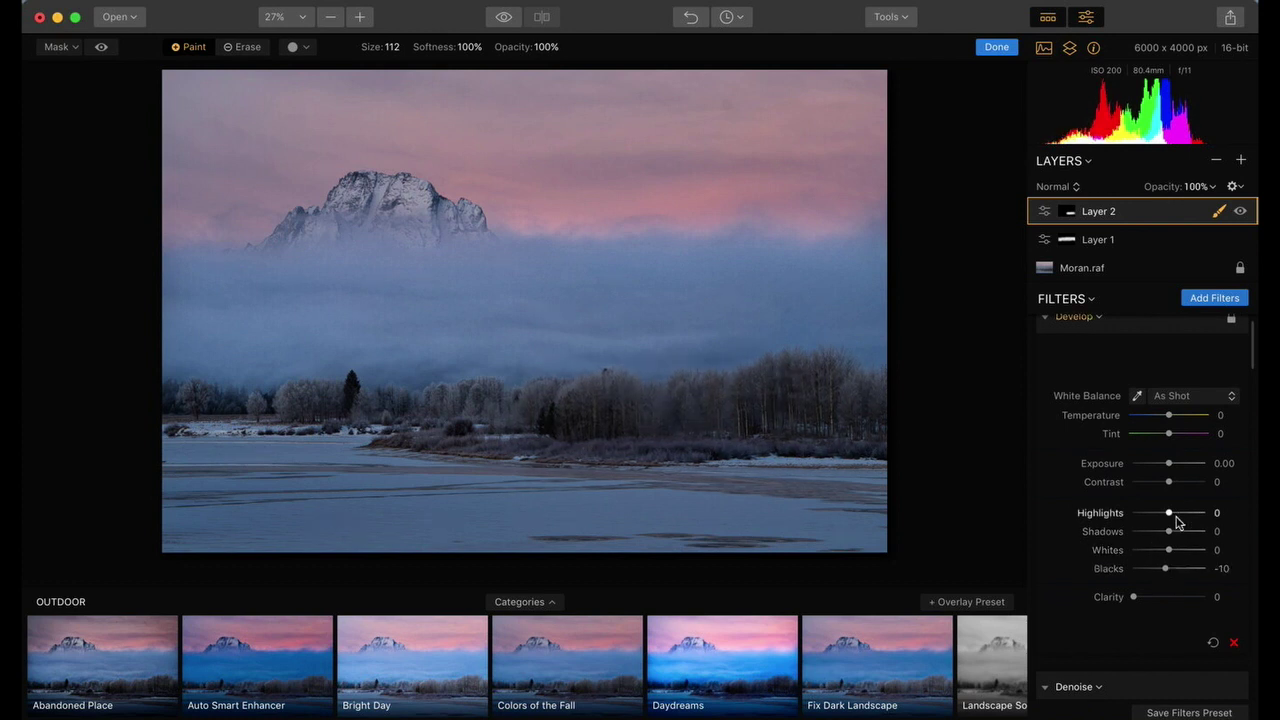
{"action": "left_click_drag", "start_coordinate": [1170, 514], "coordinate": [1174, 487]}
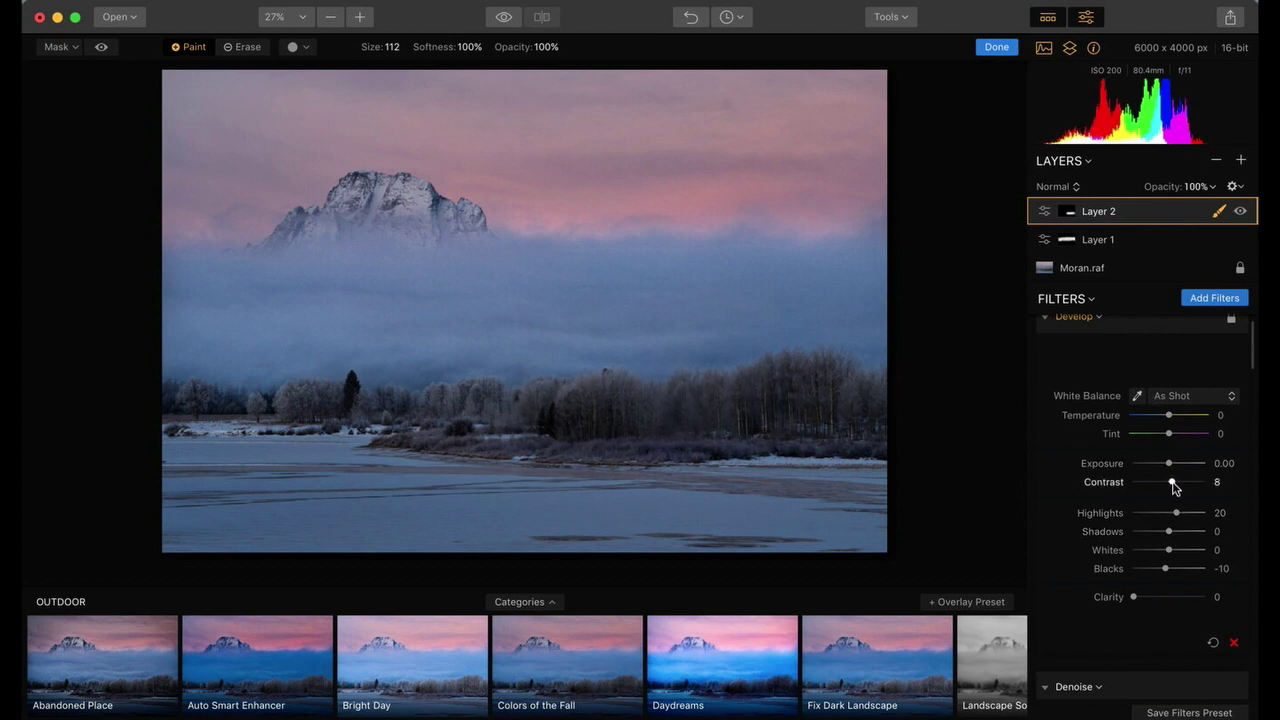
- Boost the trees' Saturation to 24 and set Structure Amount to 31
{"action": "scroll", "coordinate": [1175, 487], "scroll_direction": "down", "scroll_amount": 10}
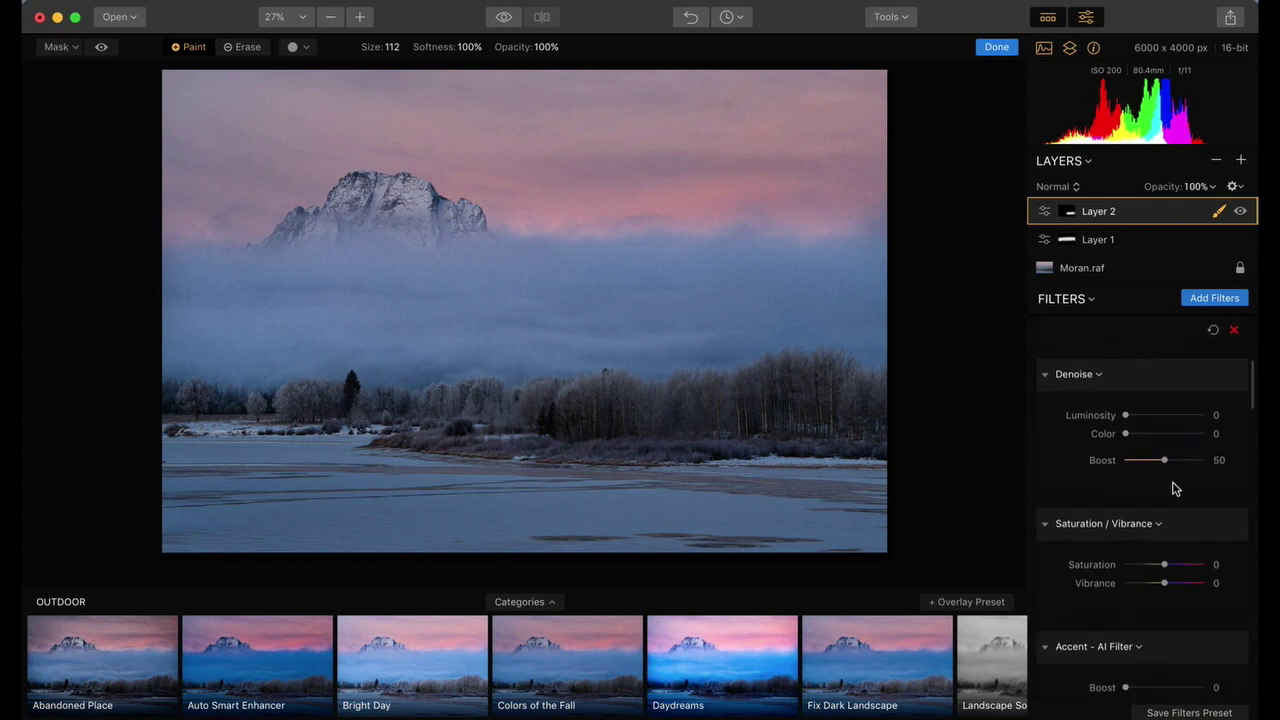
{"action": "scroll", "coordinate": [1175, 487], "scroll_direction": "down", "scroll_amount": 3}
{"action": "left_click_drag", "start_coordinate": [1164, 491], "coordinate": [1167, 491]}
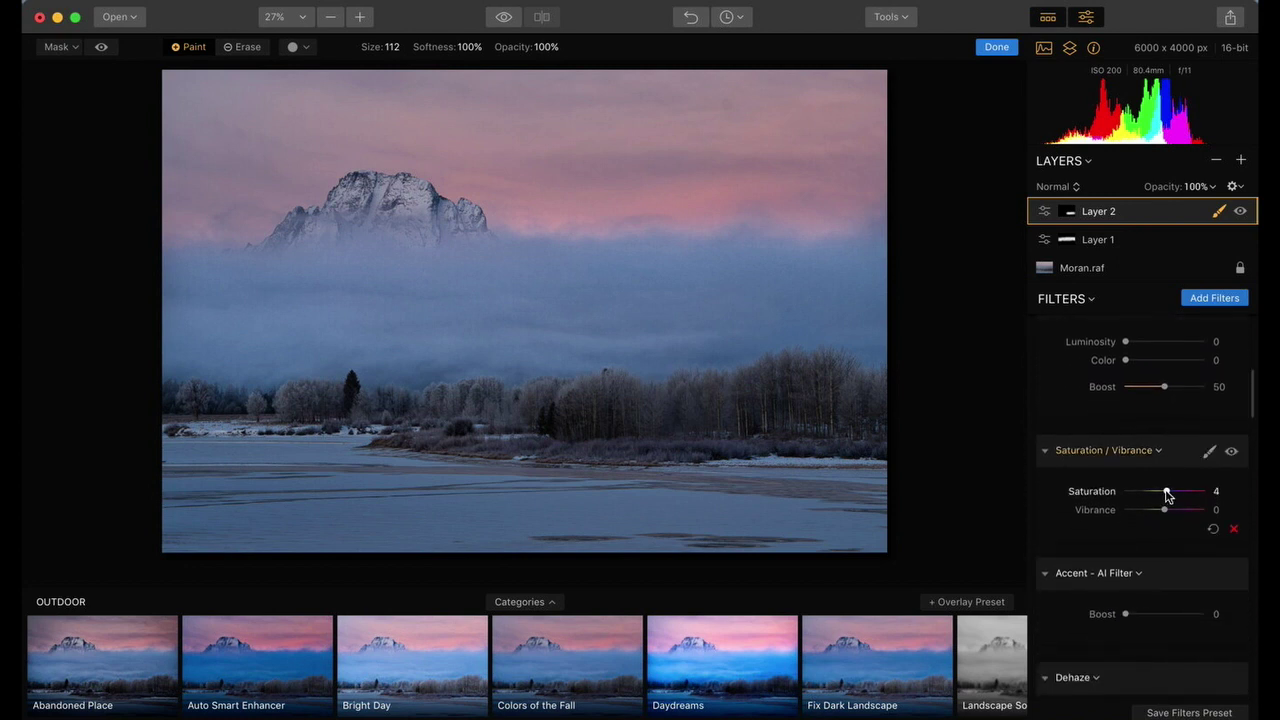
{"action": "scroll", "coordinate": [1175, 495], "scroll_direction": "down", "scroll_amount": 10}
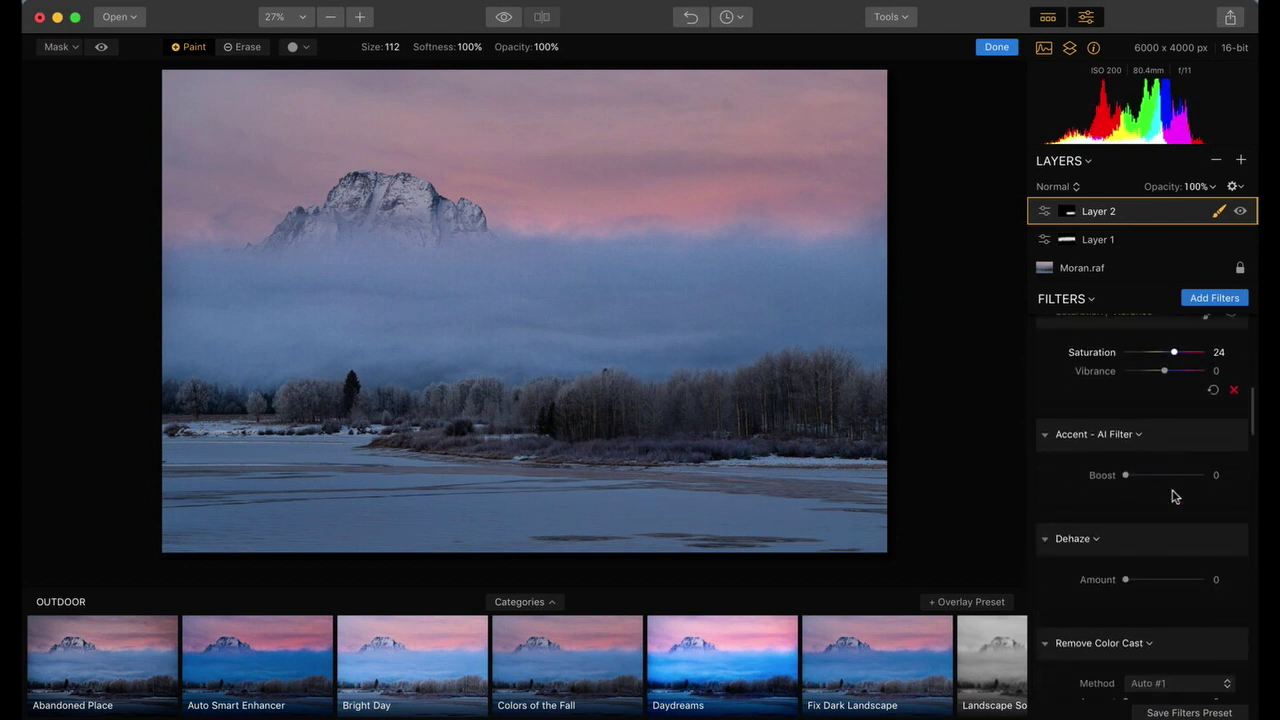
{"action": "scroll", "coordinate": [1175, 495], "scroll_direction": "down", "scroll_amount": 15}
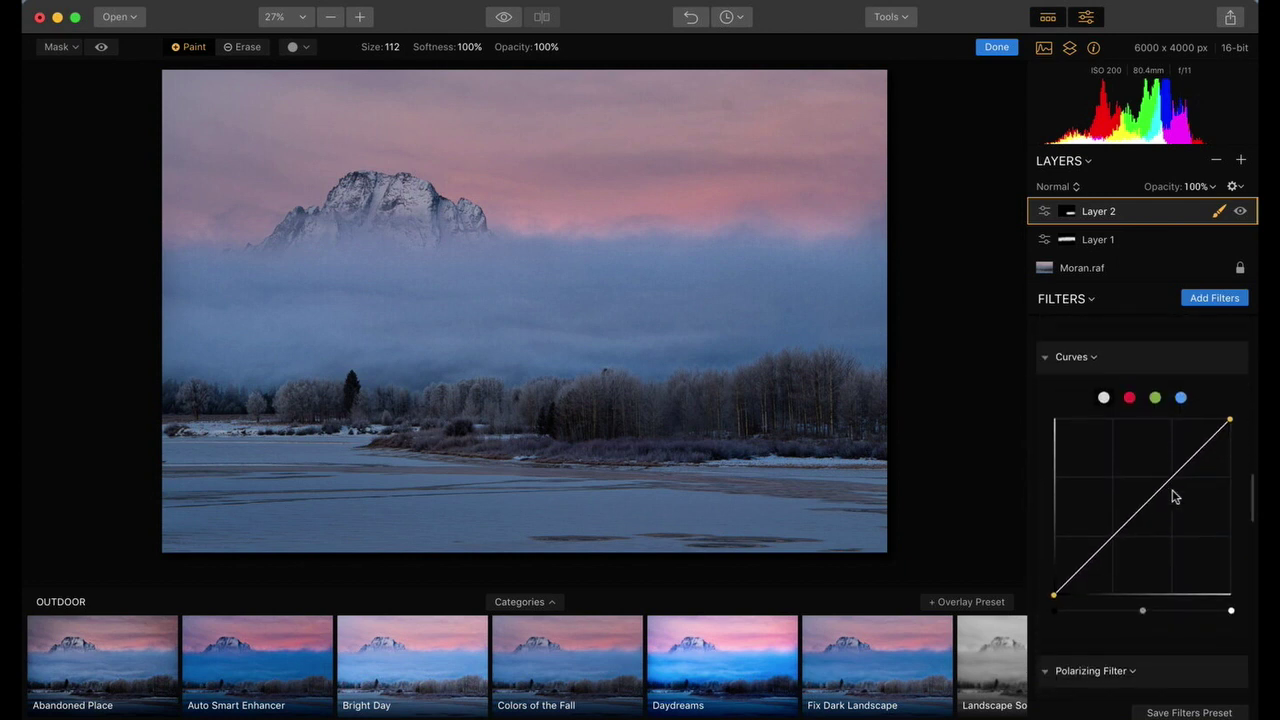
{"action": "scroll", "coordinate": [1175, 495], "scroll_direction": "down", "scroll_amount": 8}
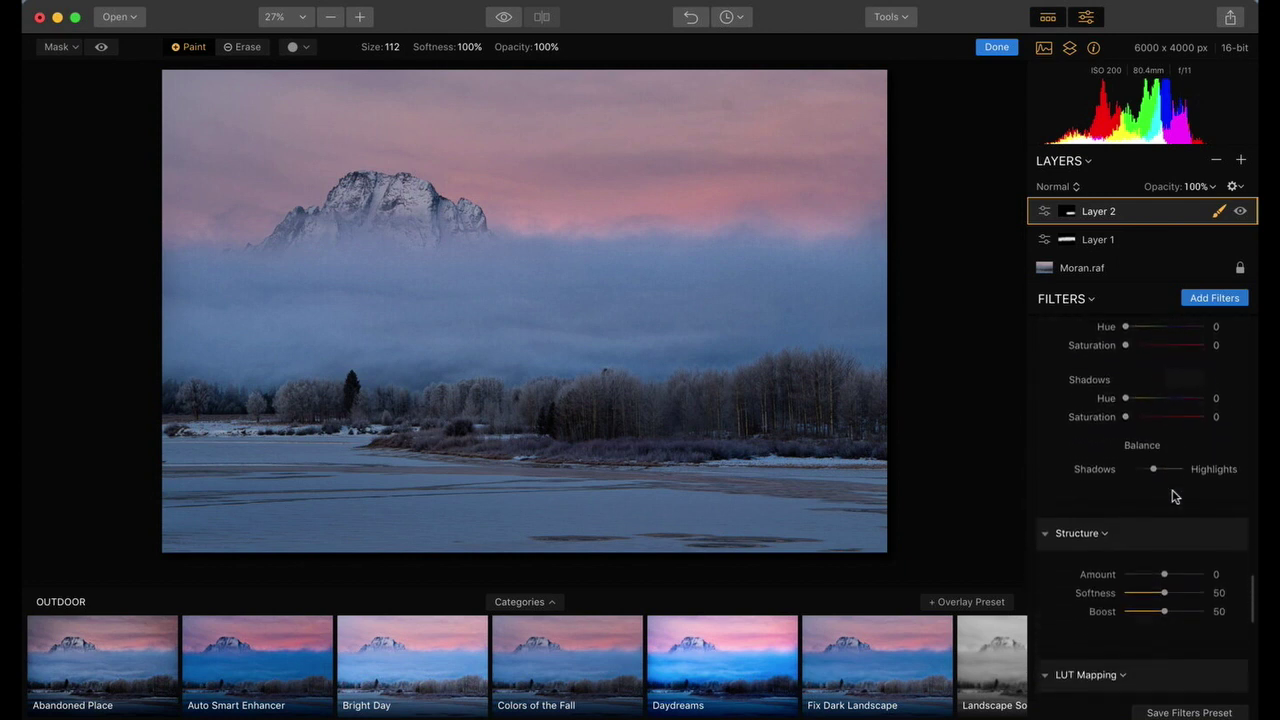
{"action": "left_click_drag", "start_coordinate": [1166, 484], "coordinate": [1178, 482]}
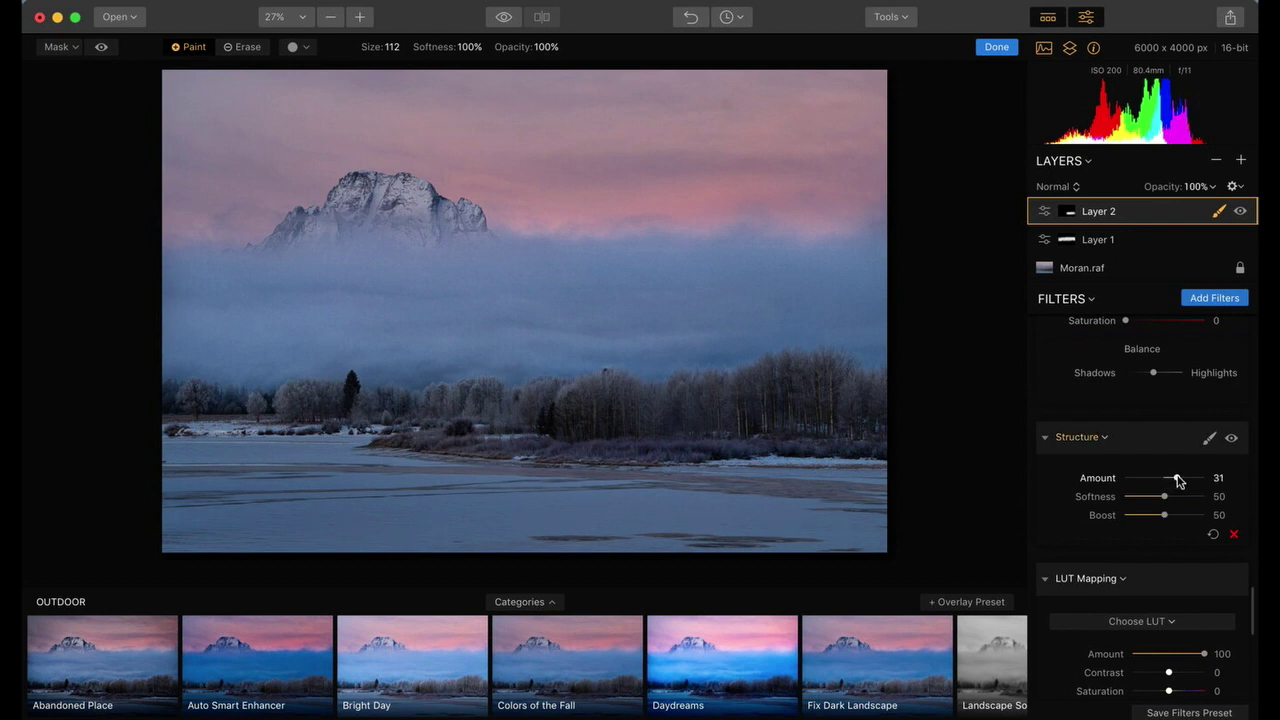